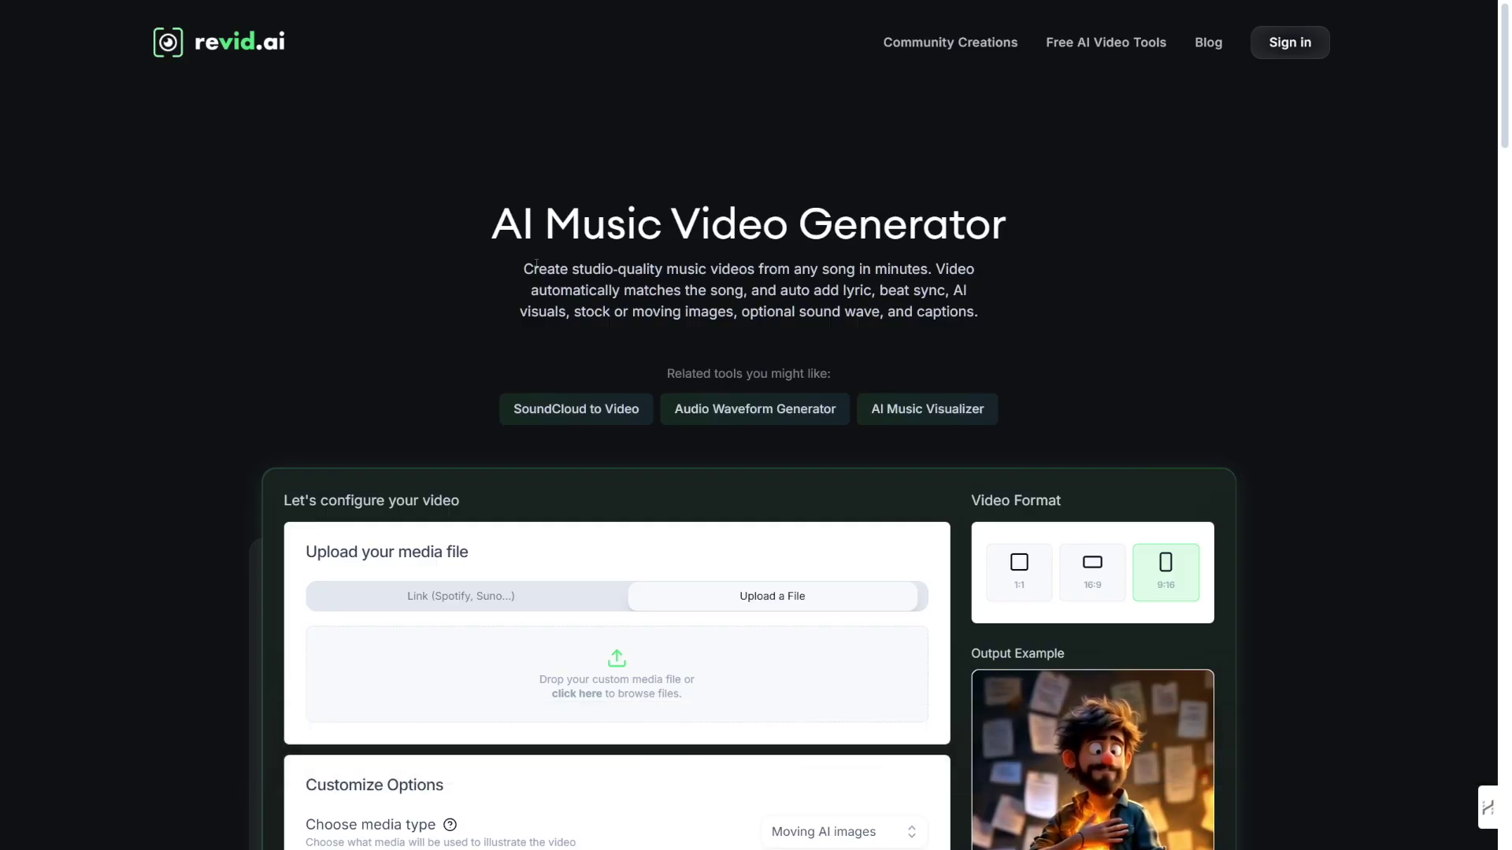
- Examine the AI Music Video Generator page and its media type choices, picking AI video
{"action": "left_click_drag", "start_coordinate": [490, 227], "coordinate": [1005, 233]}
{"action": "left_click", "coordinate": [1005, 233]}
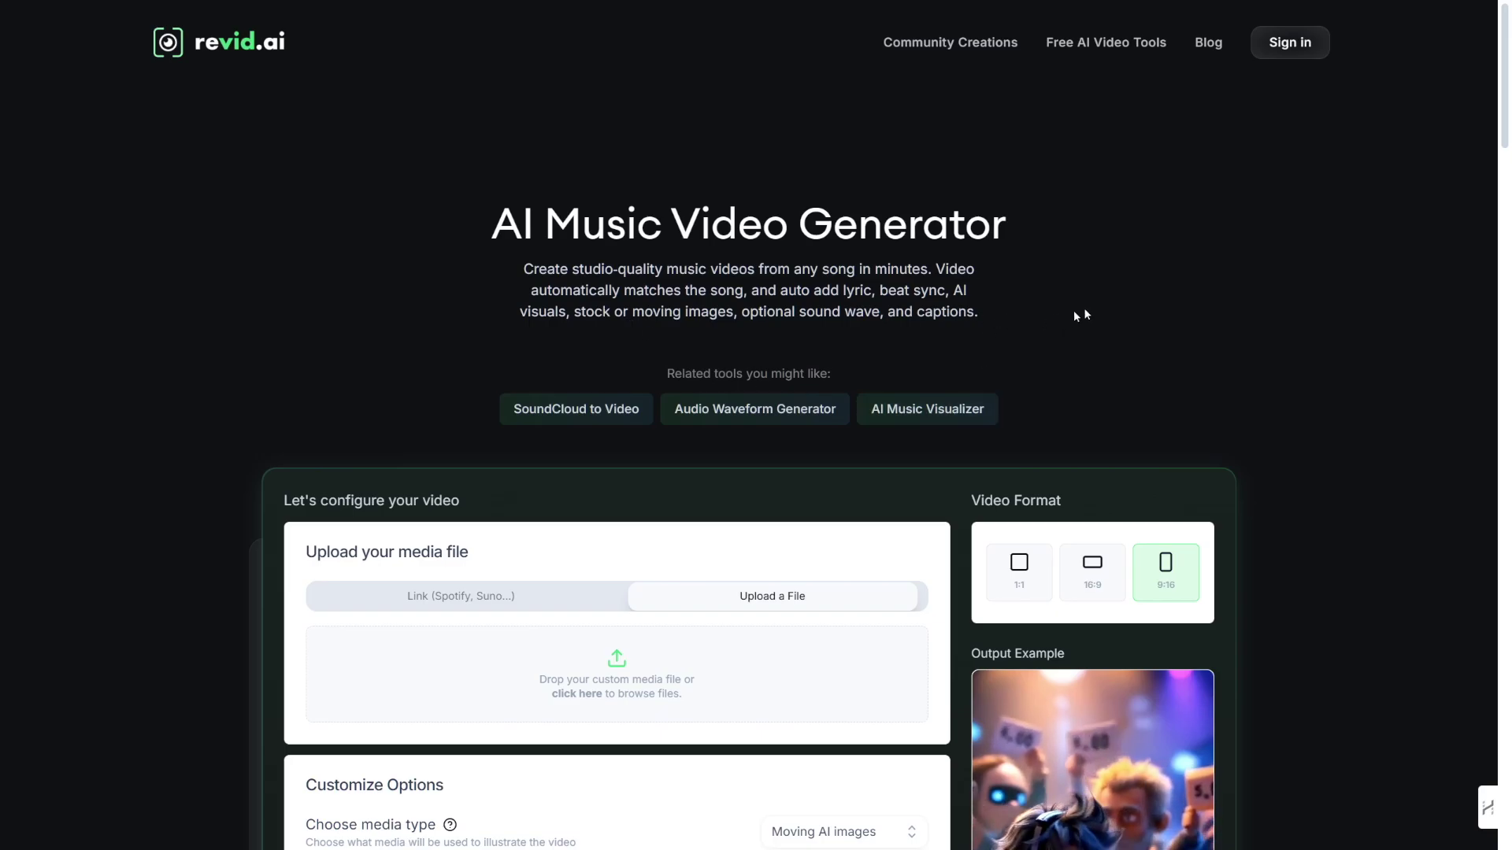
{"action": "mouse_move", "coordinate": [1127, 50]}
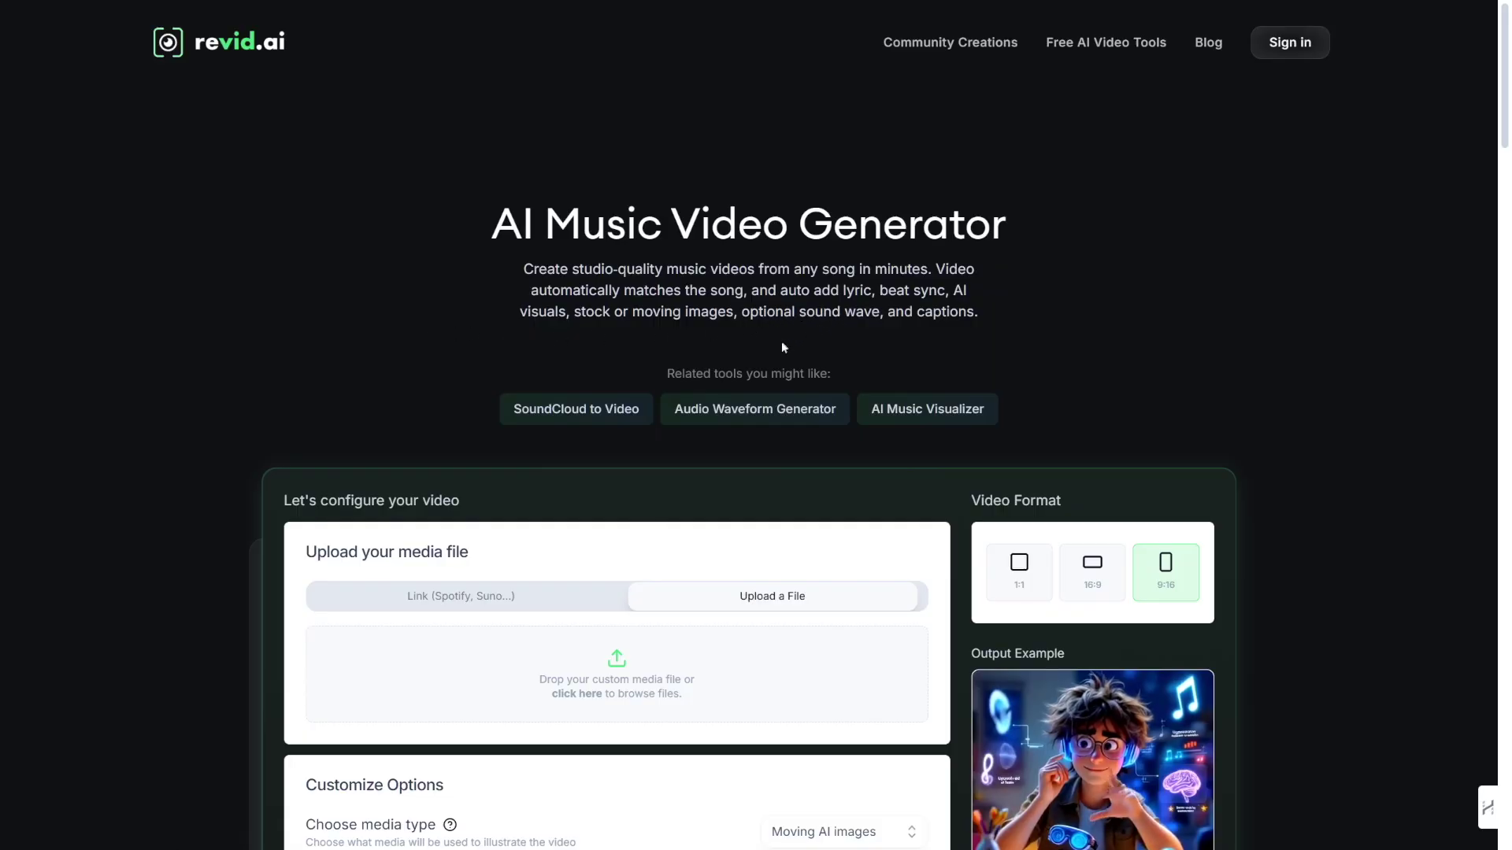
{"action": "scroll", "coordinate": [783, 347], "scroll_direction": "down", "scroll_amount": 5}
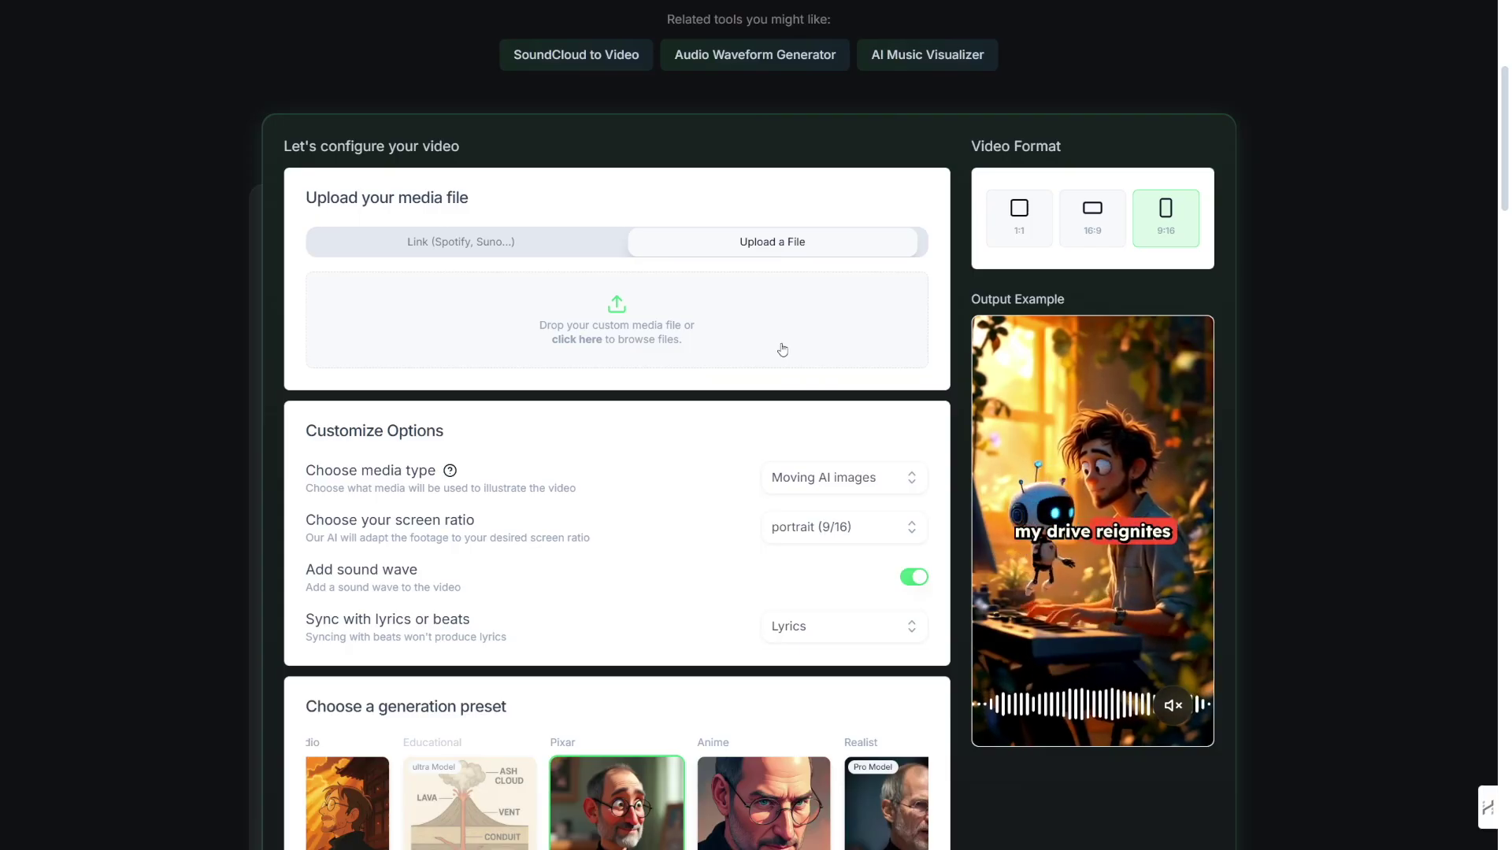
{"action": "left_click", "coordinate": [880, 485]}
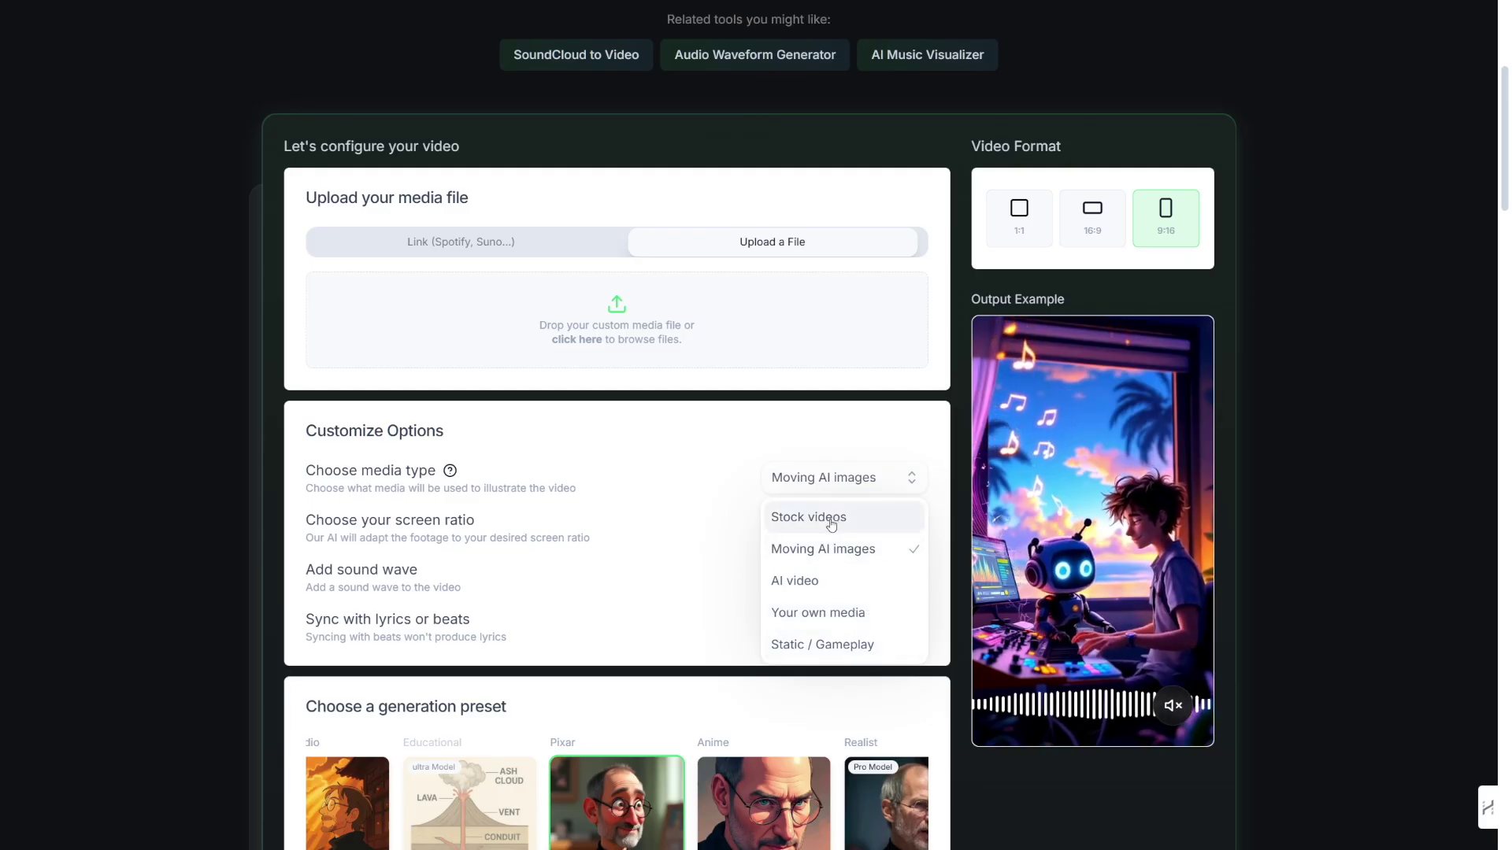
{"action": "left_click", "coordinate": [835, 587]}
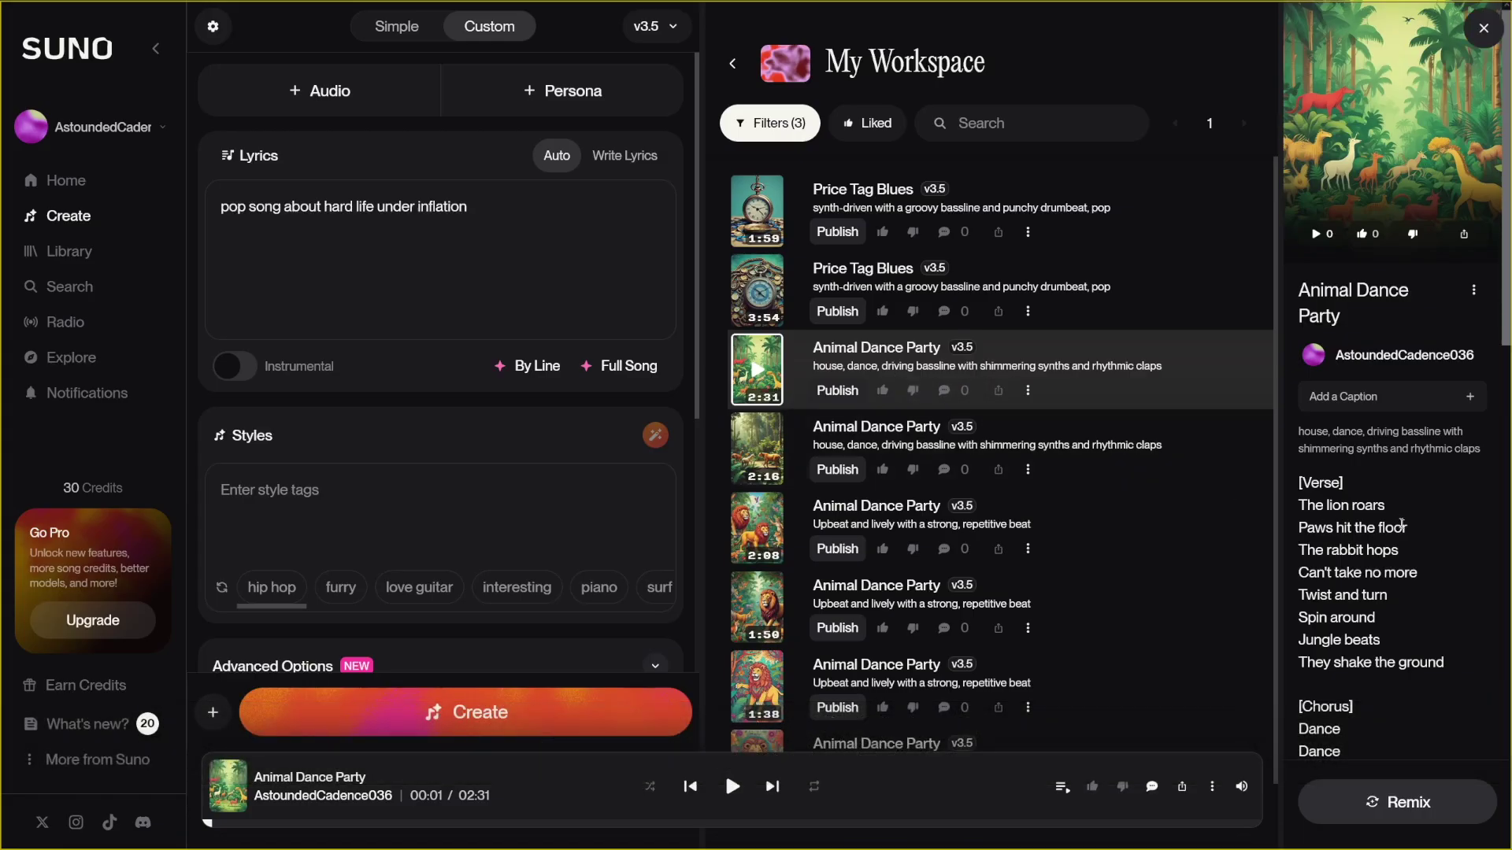
- Switch to Suno and read through the lyrics of the 2:31 Animal Dance Party song
{"action": "scroll", "coordinate": [1398, 521], "scroll_direction": "down", "scroll_amount": 2}
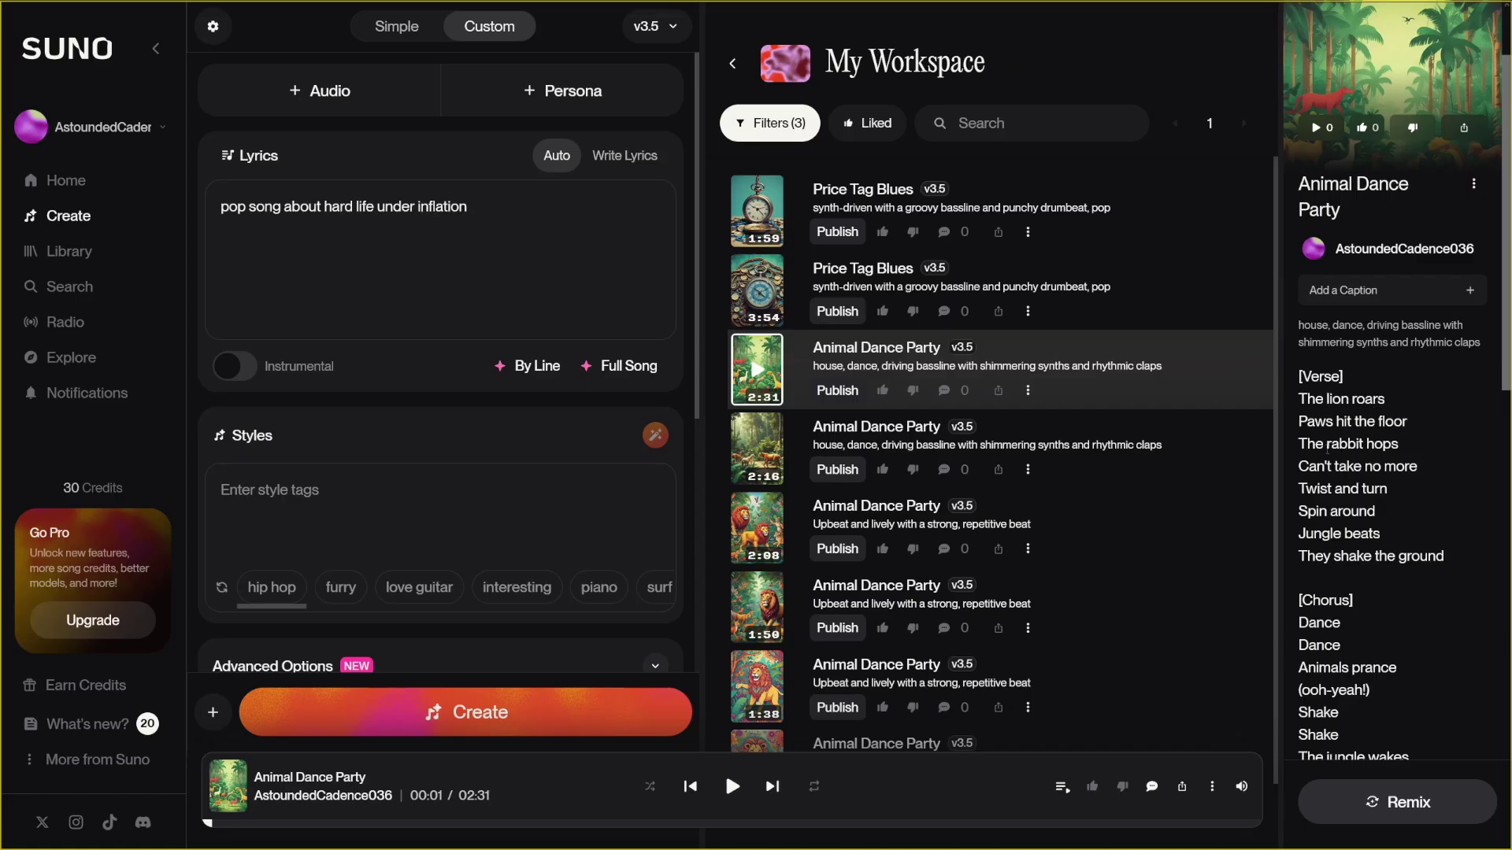
{"action": "left_click", "coordinate": [1380, 447]}
{"action": "scroll", "coordinate": [1418, 506], "scroll_direction": "down", "scroll_amount": 10}
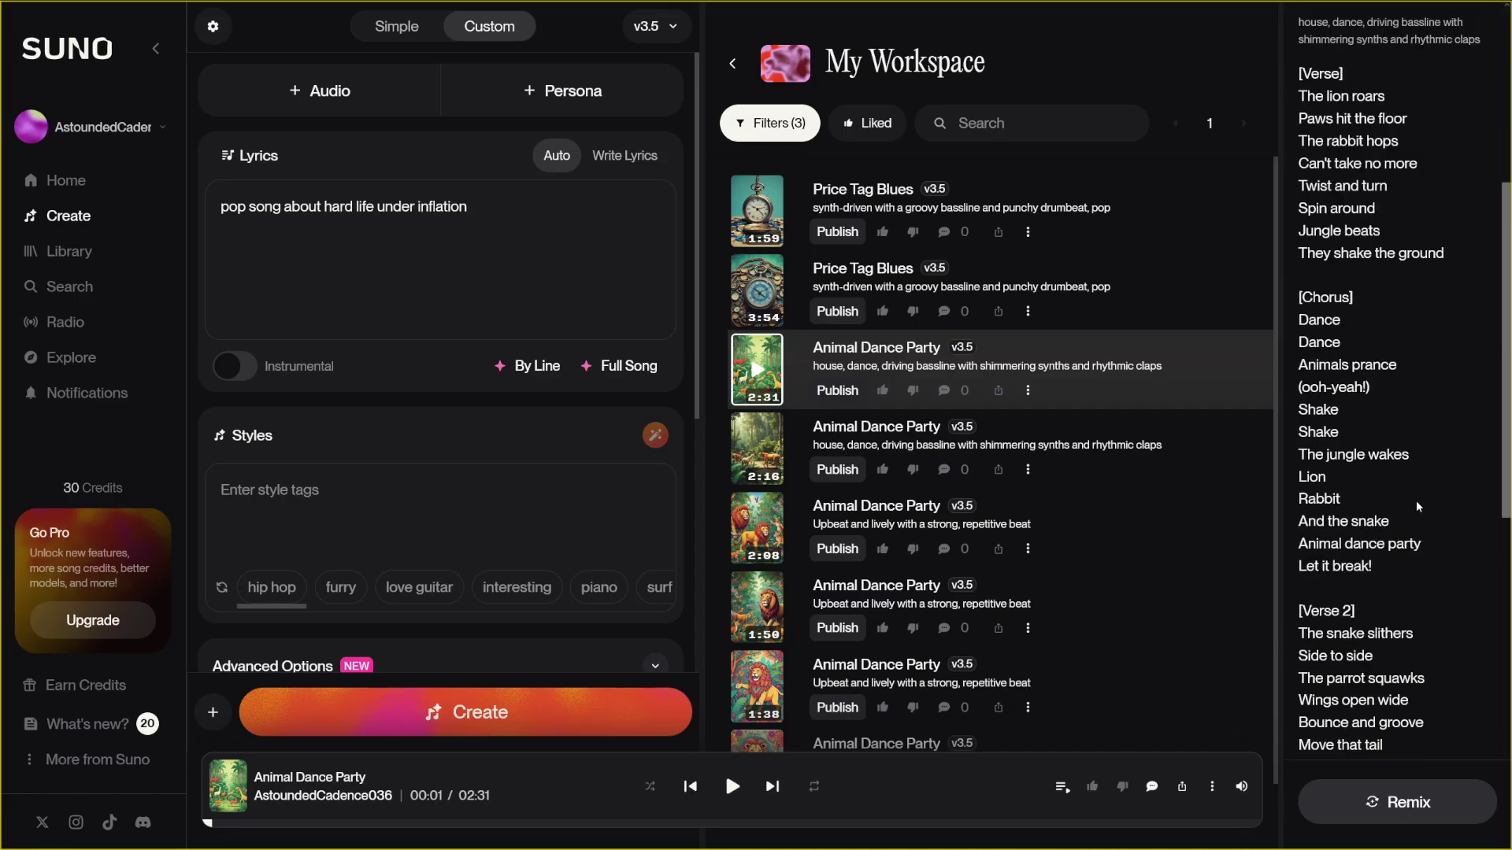
{"action": "left_click", "coordinate": [1374, 406]}
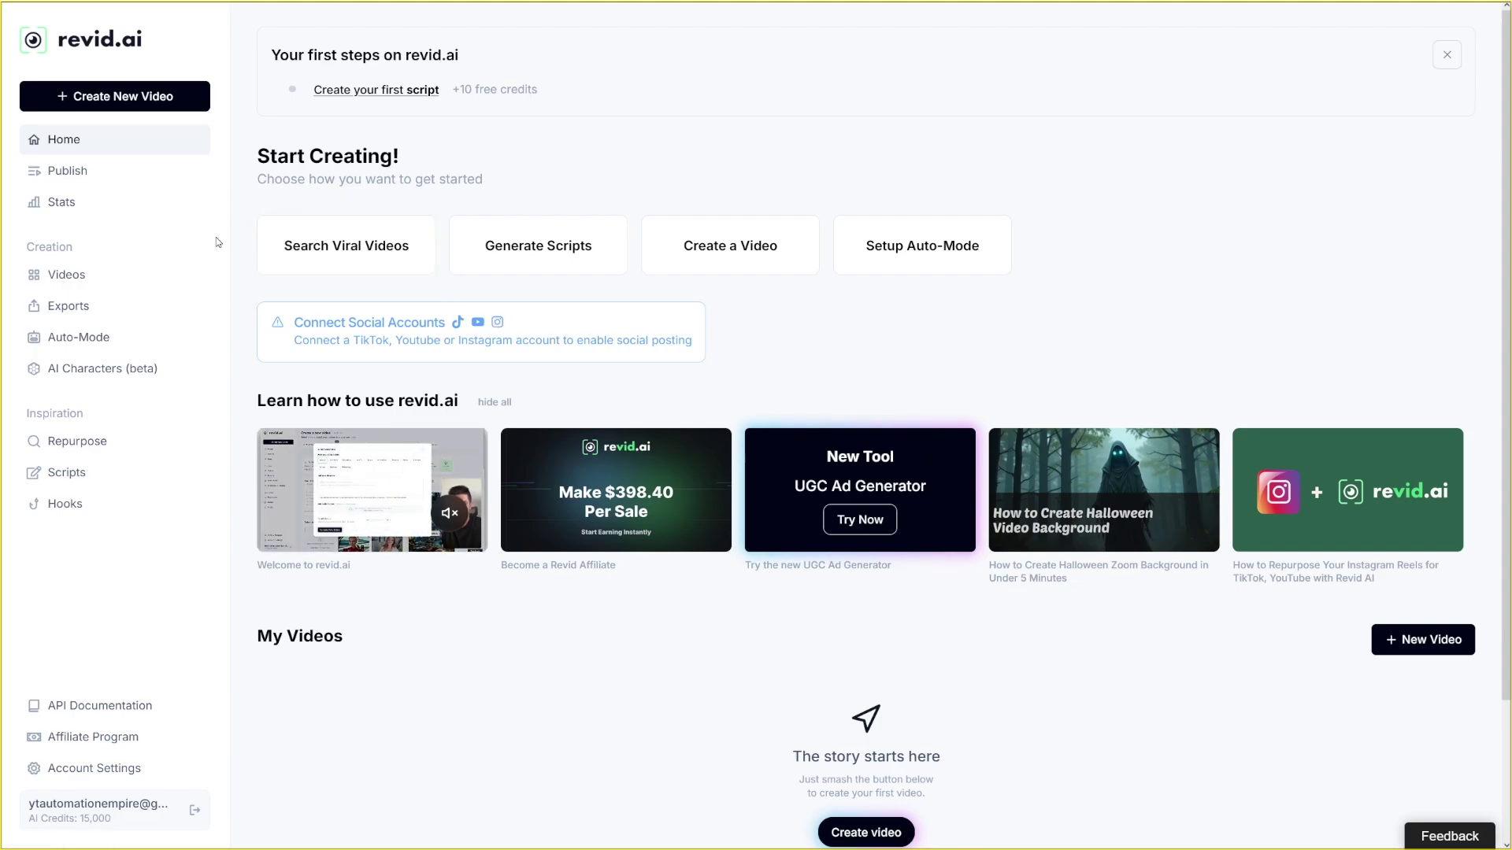
- Switch to the revid.ai dashboard and start a new video with the Music to Video tool
{"action": "left_click", "coordinate": [106, 103]}
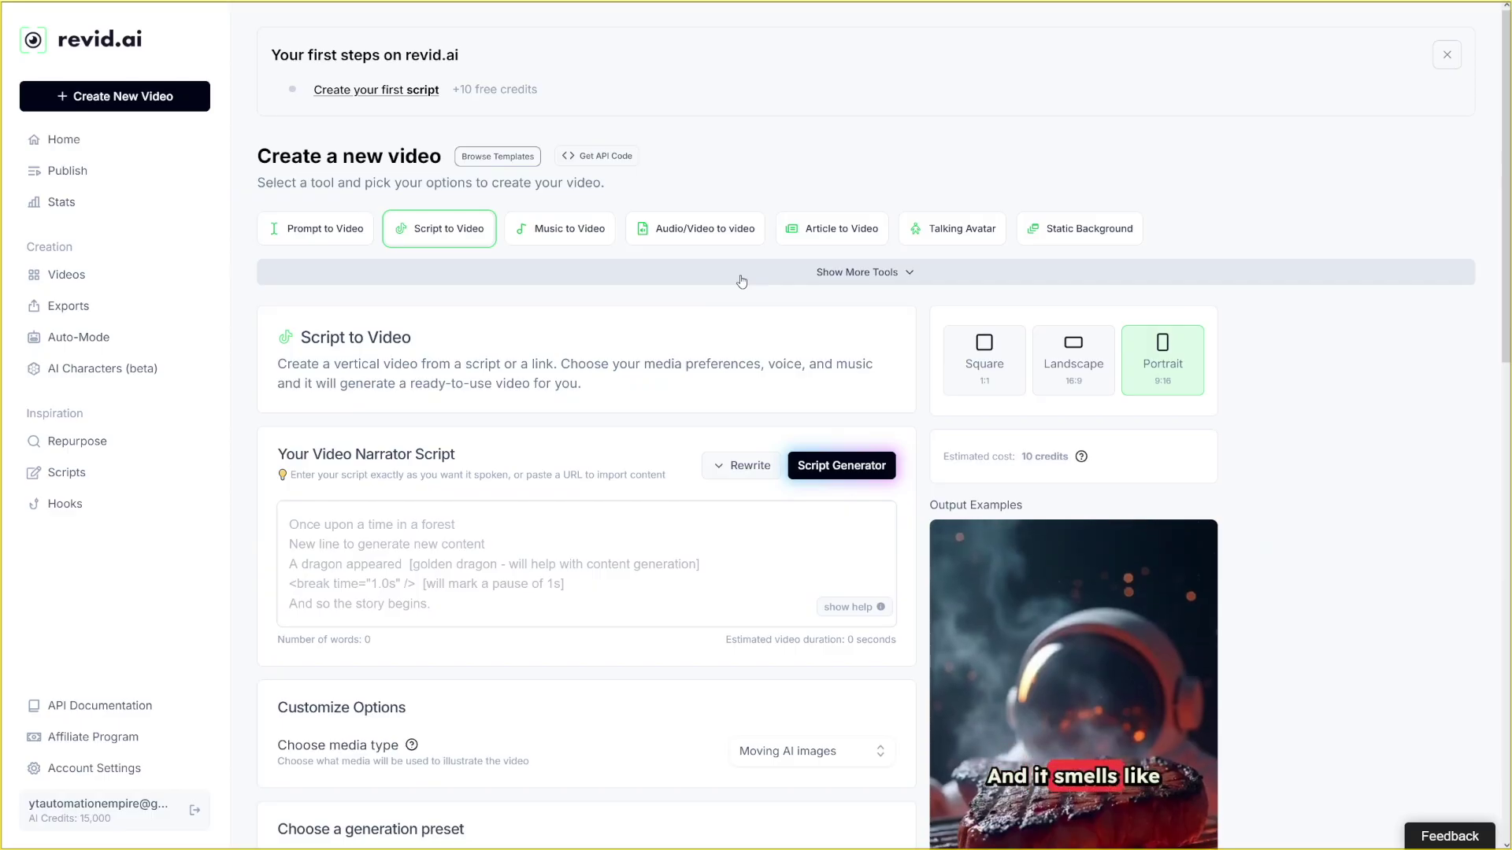
{"action": "left_click", "coordinate": [555, 233]}
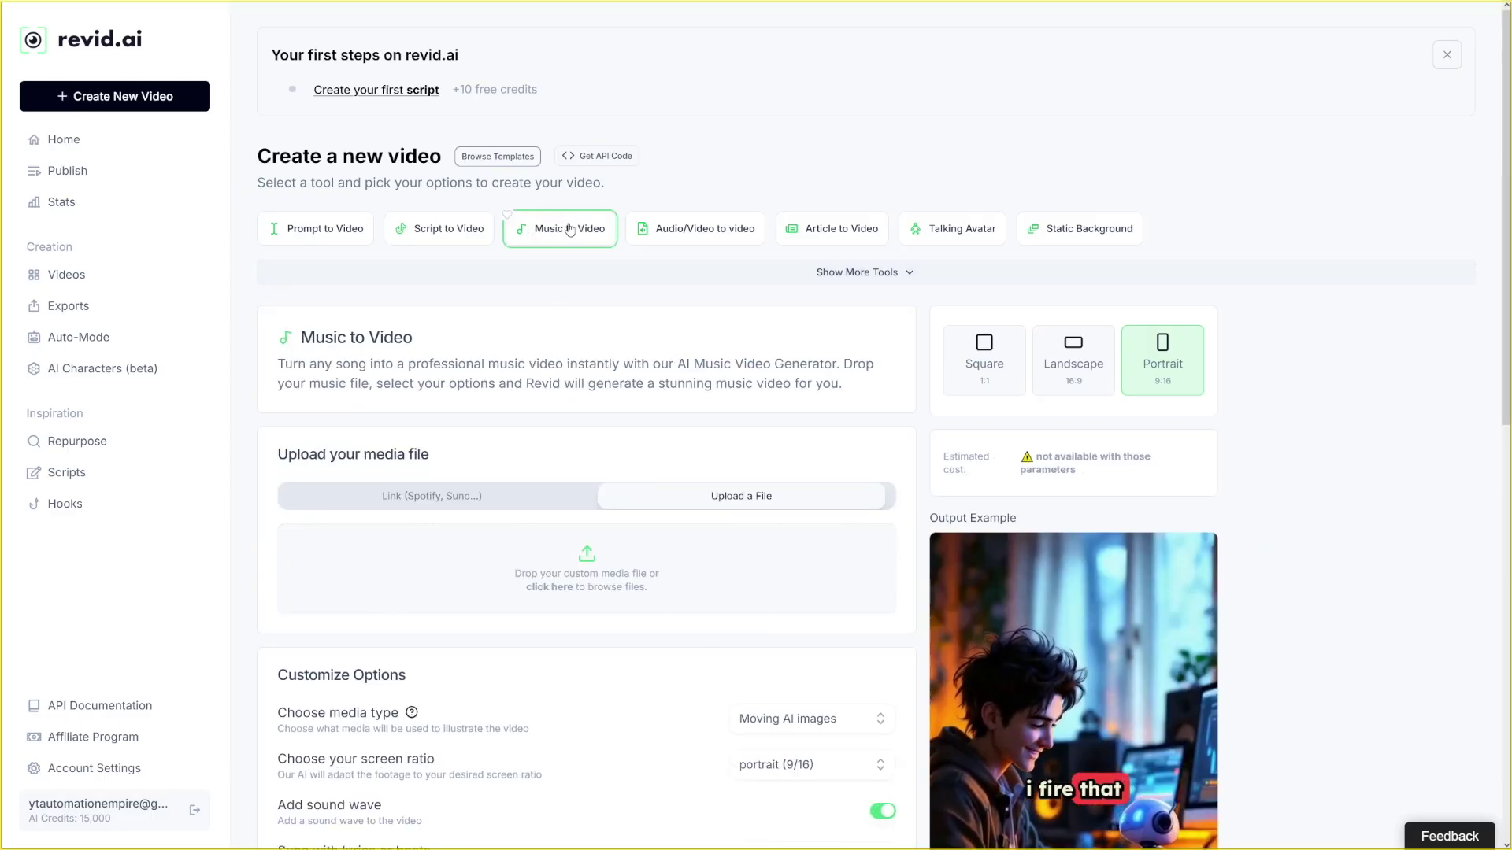
{"action": "scroll", "coordinate": [634, 251], "scroll_direction": "down", "scroll_amount": 2}
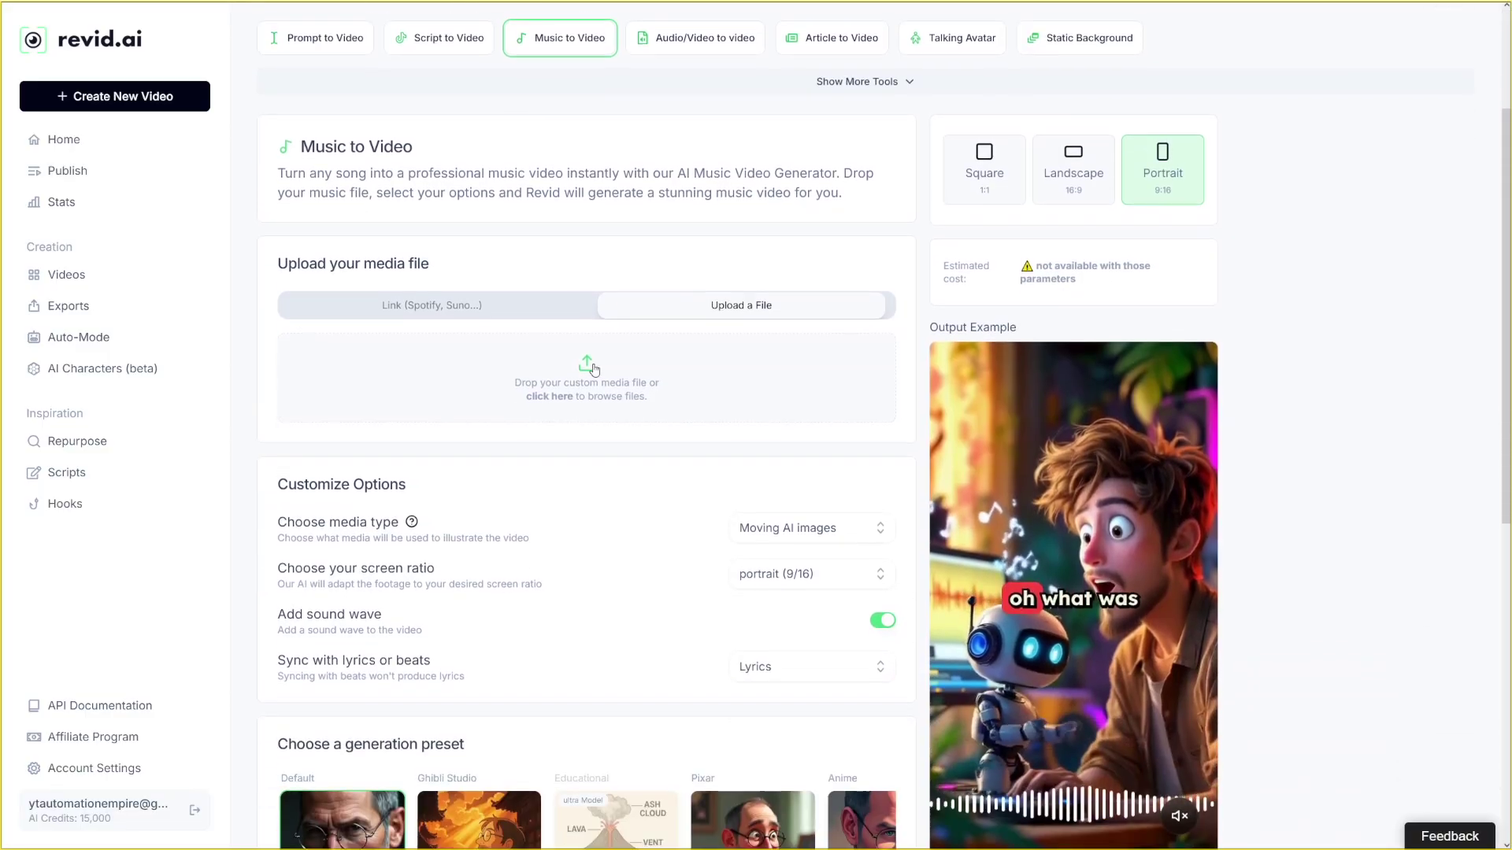
{"action": "scroll", "coordinate": [634, 251], "scroll_direction": "down", "scroll_amount": 2}
{"action": "scroll", "coordinate": [635, 252], "scroll_direction": "up", "scroll_amount": 2}
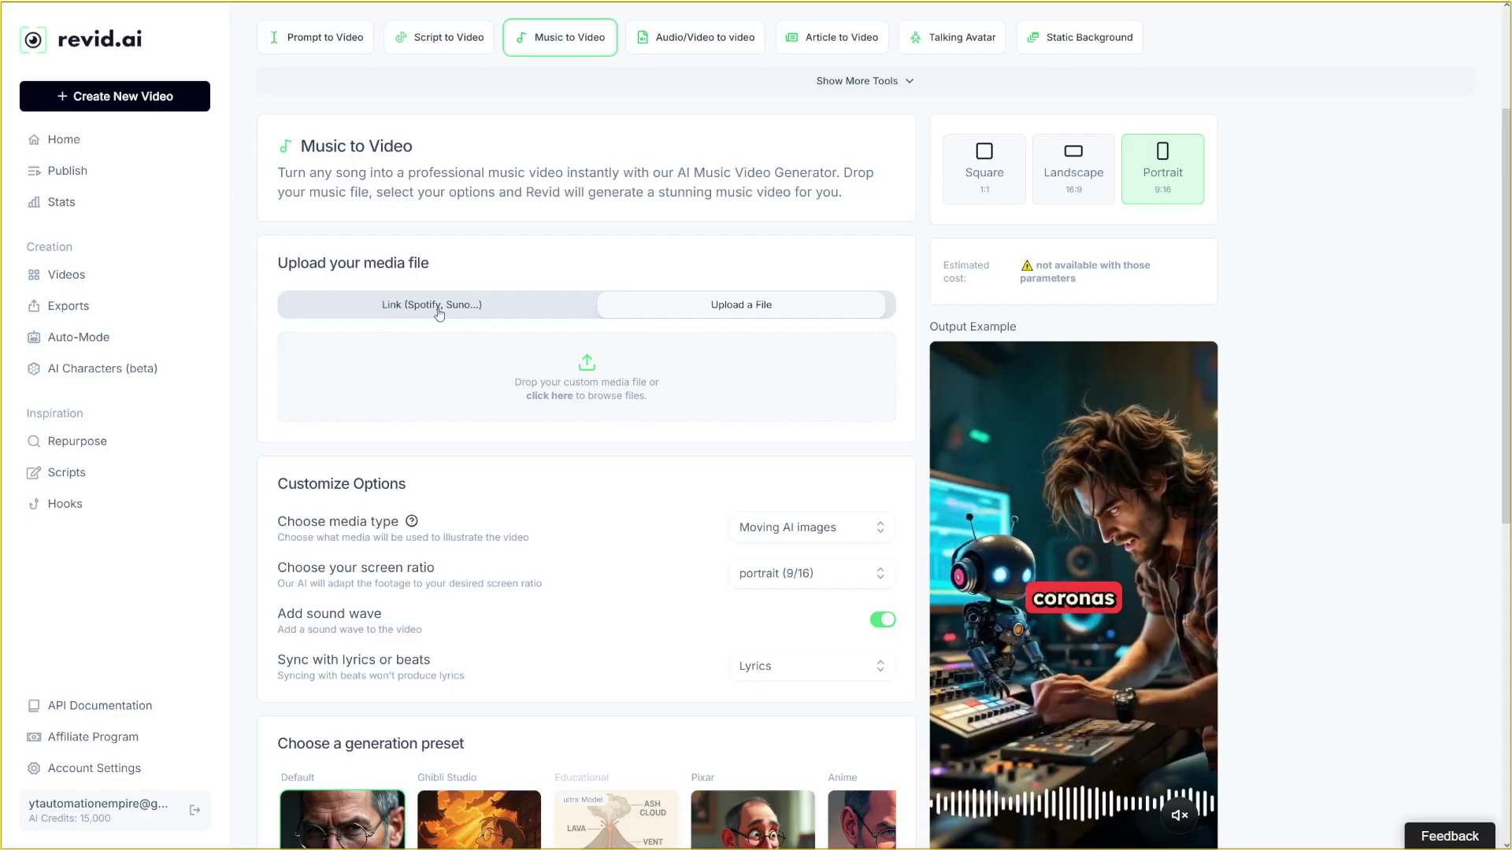
{"action": "left_click", "coordinate": [434, 313]}
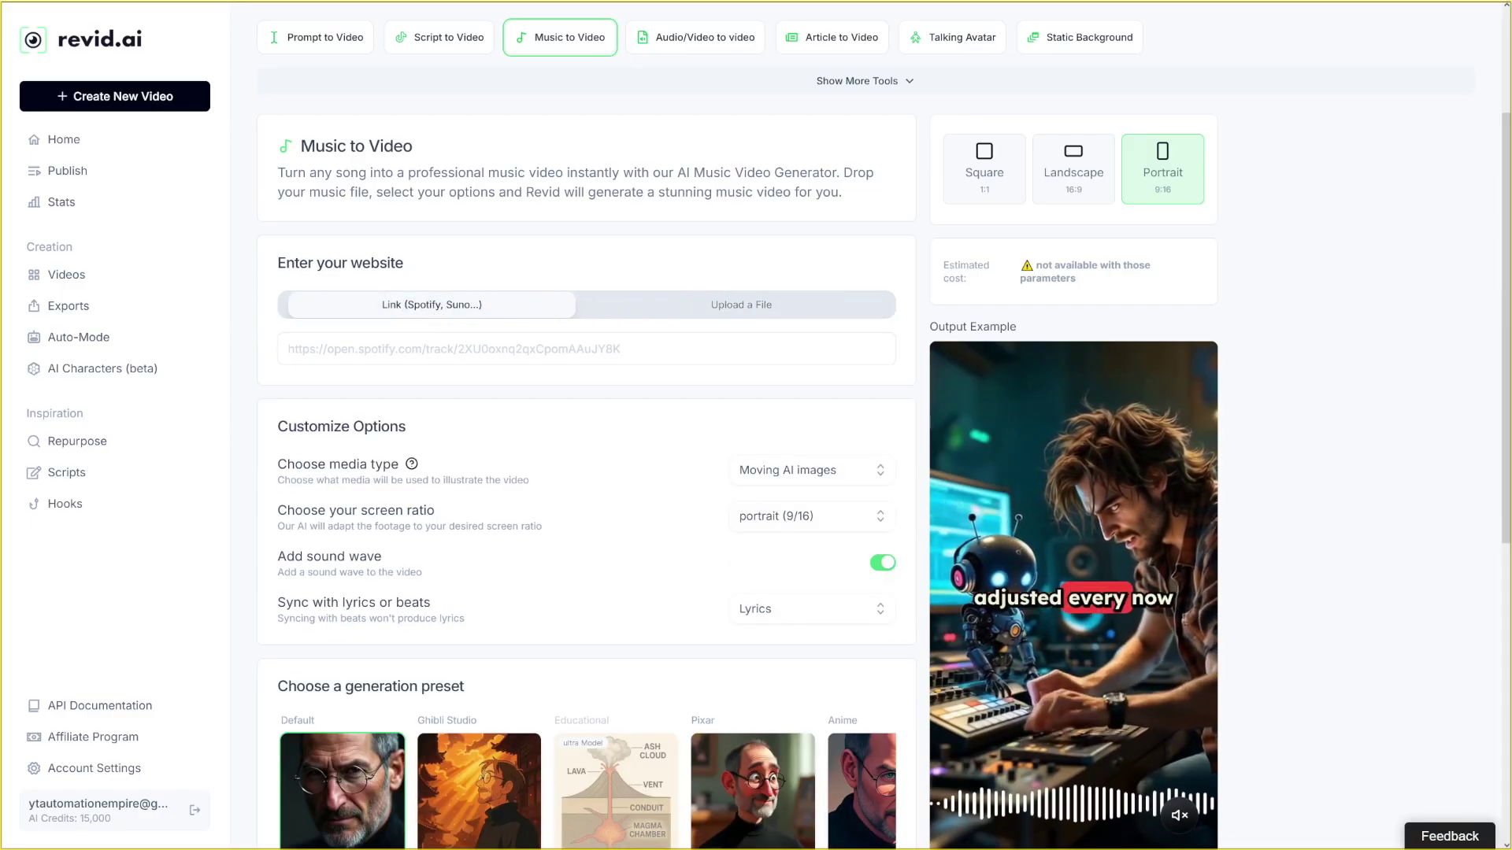
{"action": "left_click", "coordinate": [288, 349]}
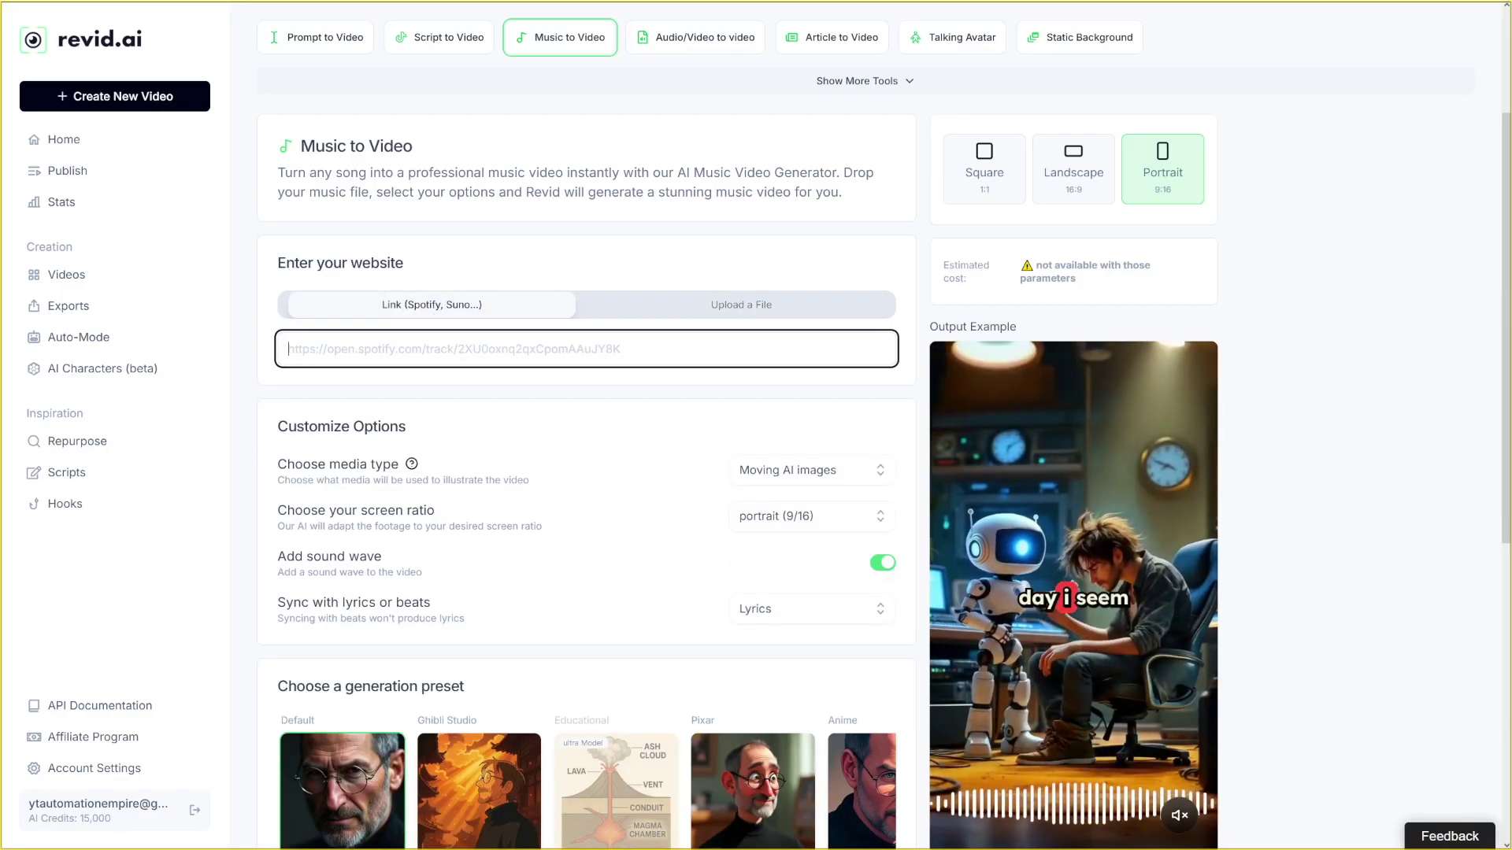
{"action": "type", "text": "https://suno.com/s/dMr1hVtGZ3tFR4VX"}
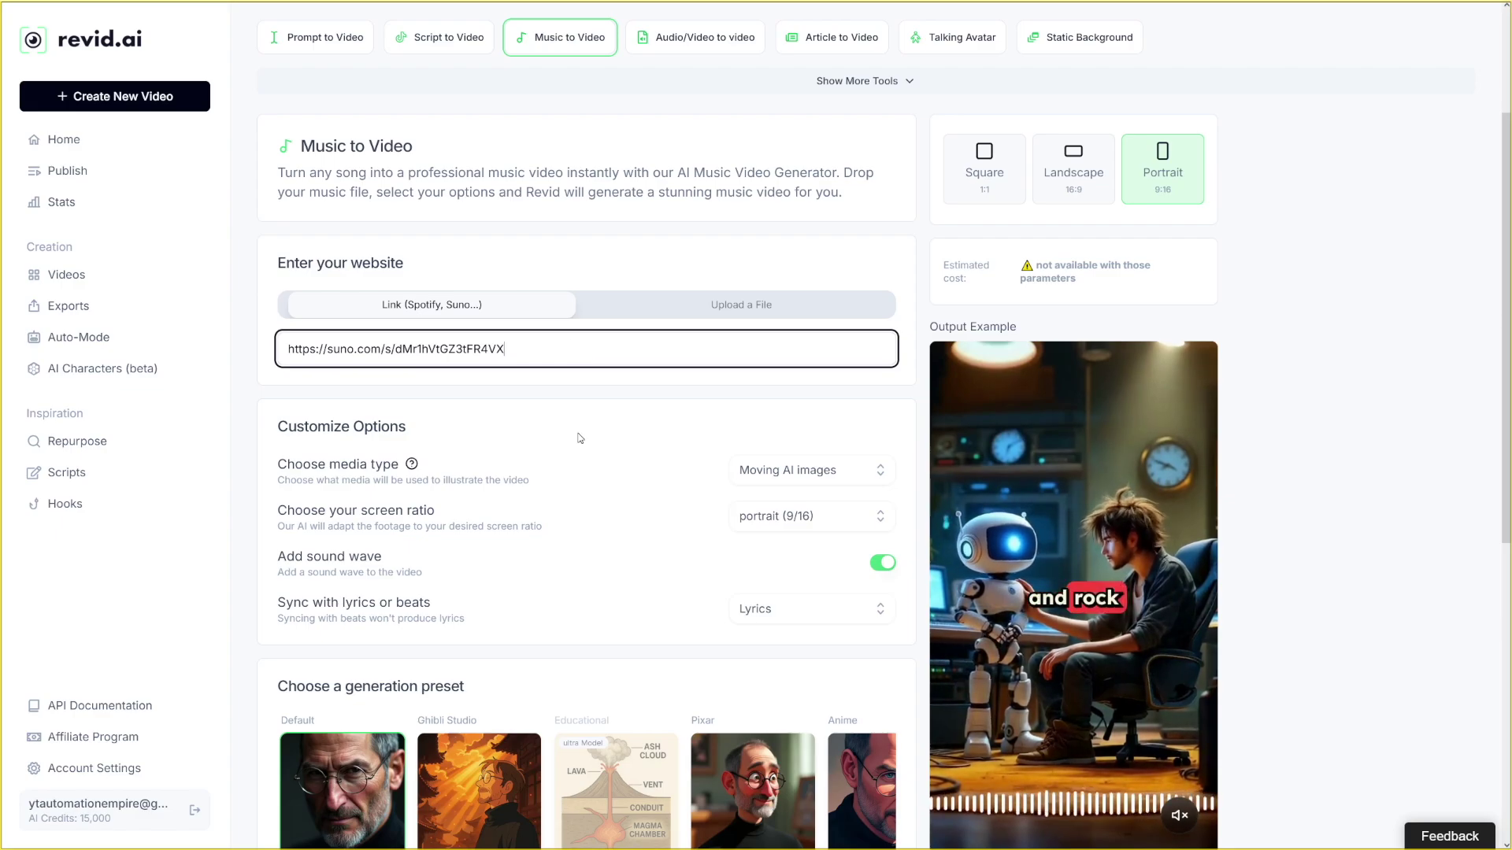
{"action": "left_click", "coordinate": [756, 471]}
{"action": "left_click", "coordinate": [783, 568]}
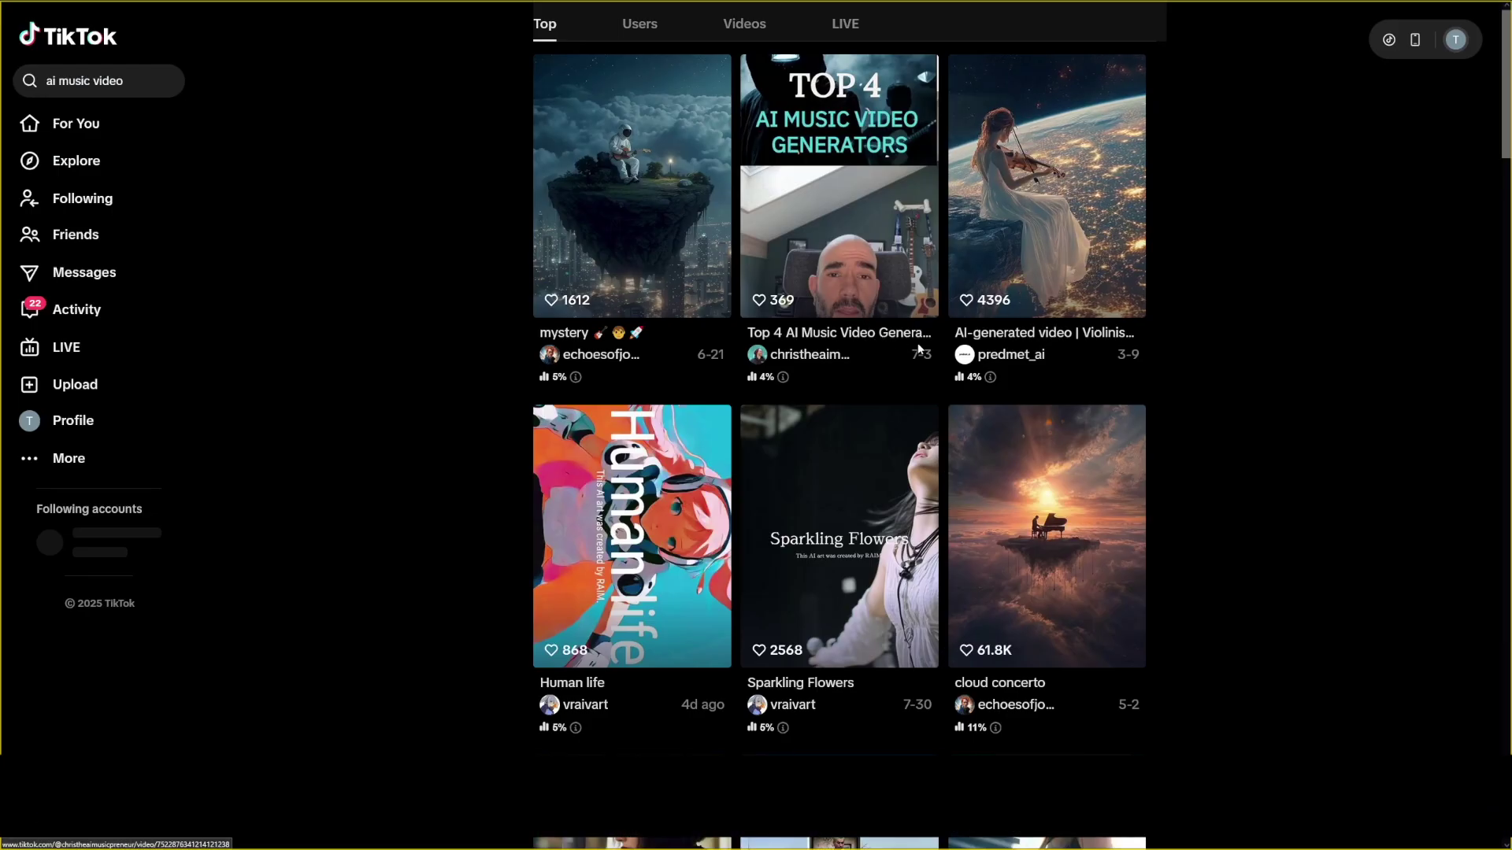
- Switch to TikTok, browse the "ai music video" results and view the cloud concerto video
{"action": "scroll", "coordinate": [900, 375], "scroll_direction": "down", "scroll_amount": 5}
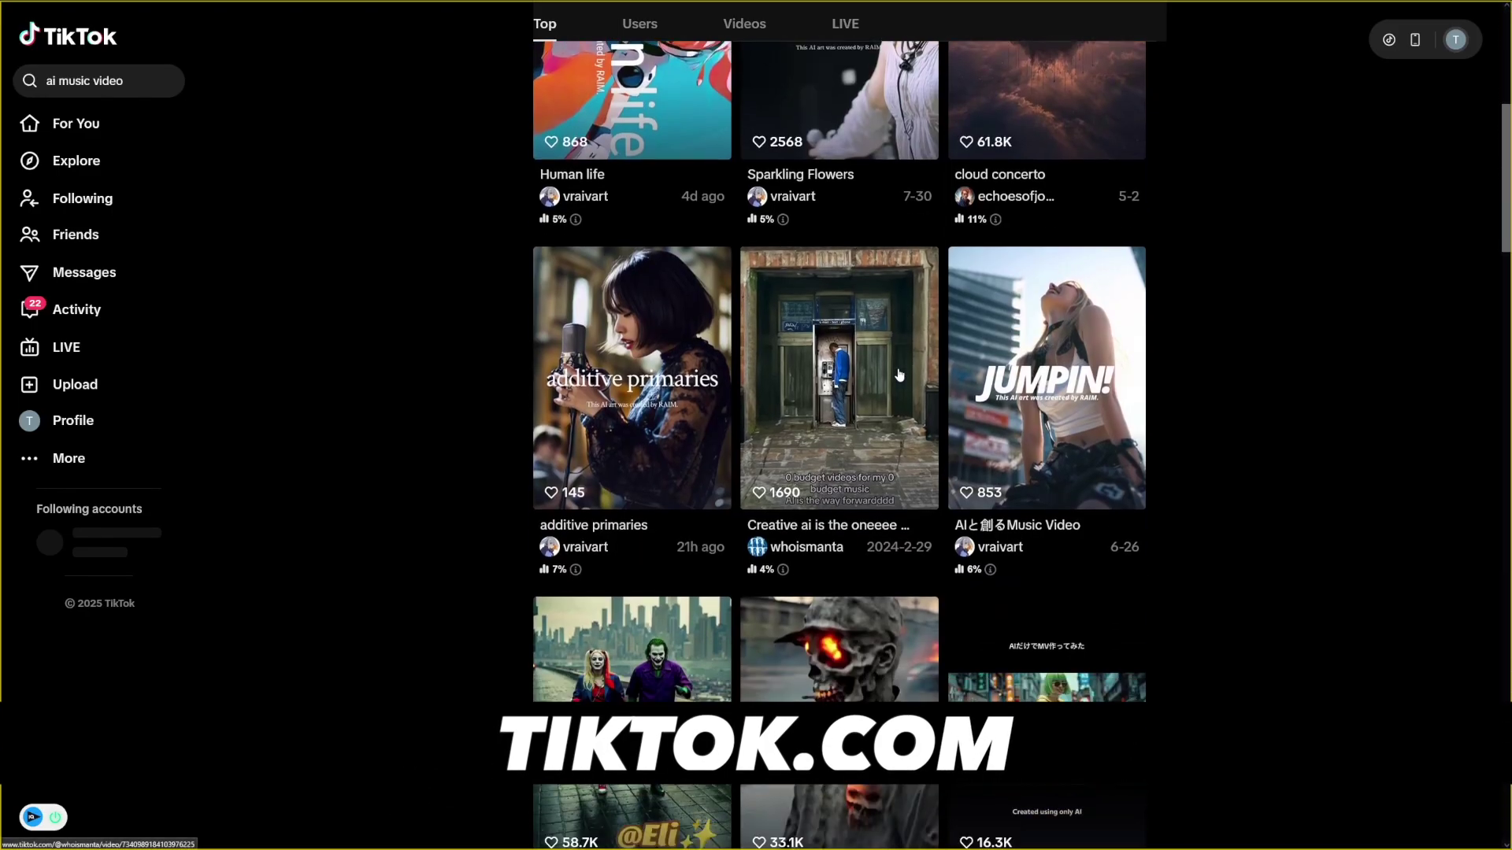
{"action": "scroll", "coordinate": [900, 375], "scroll_direction": "up", "scroll_amount": 7}
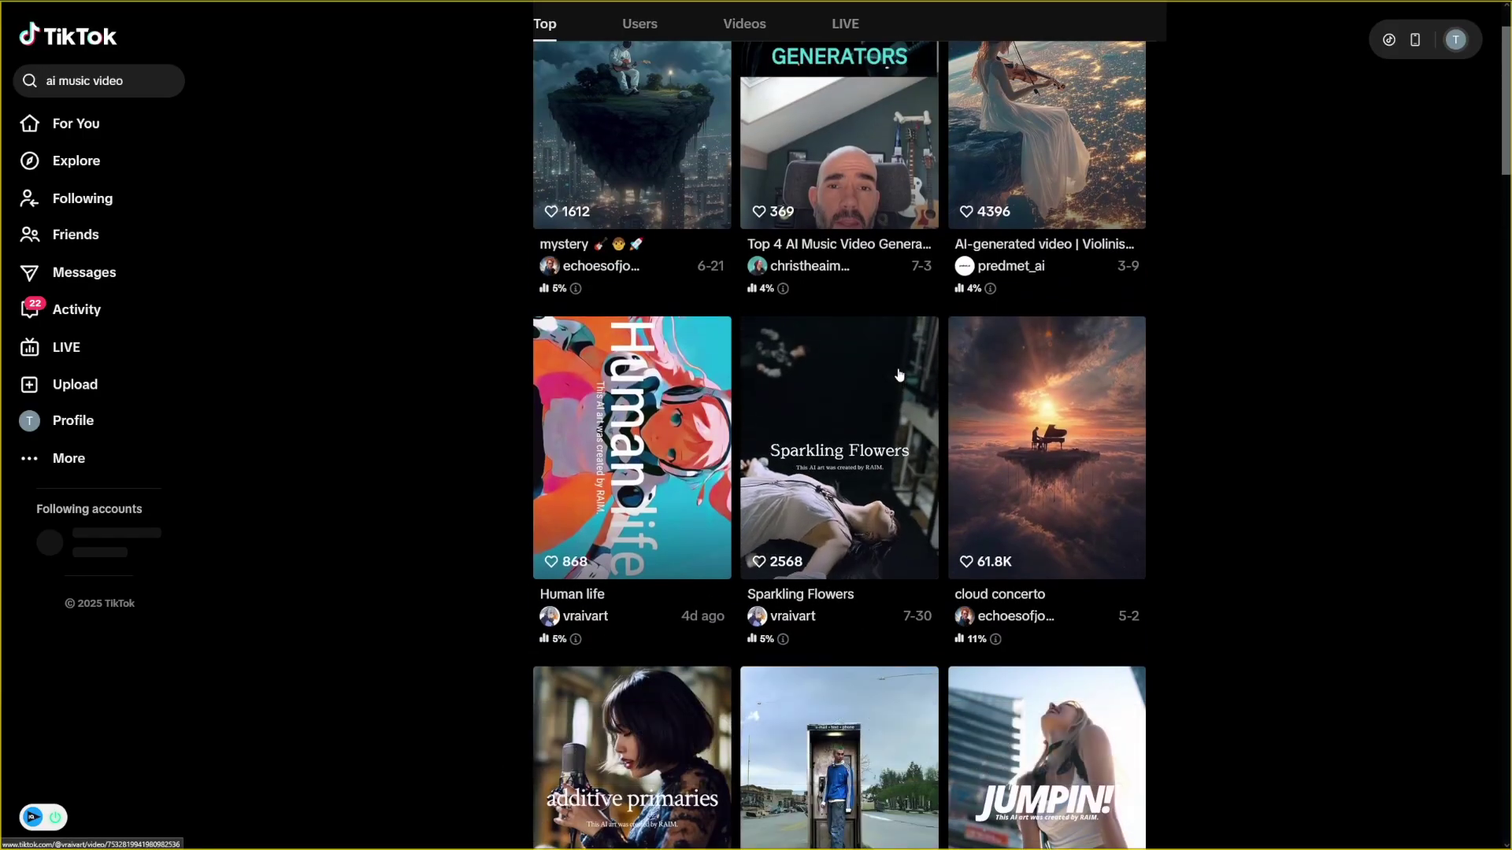
{"action": "left_click", "coordinate": [1048, 441]}
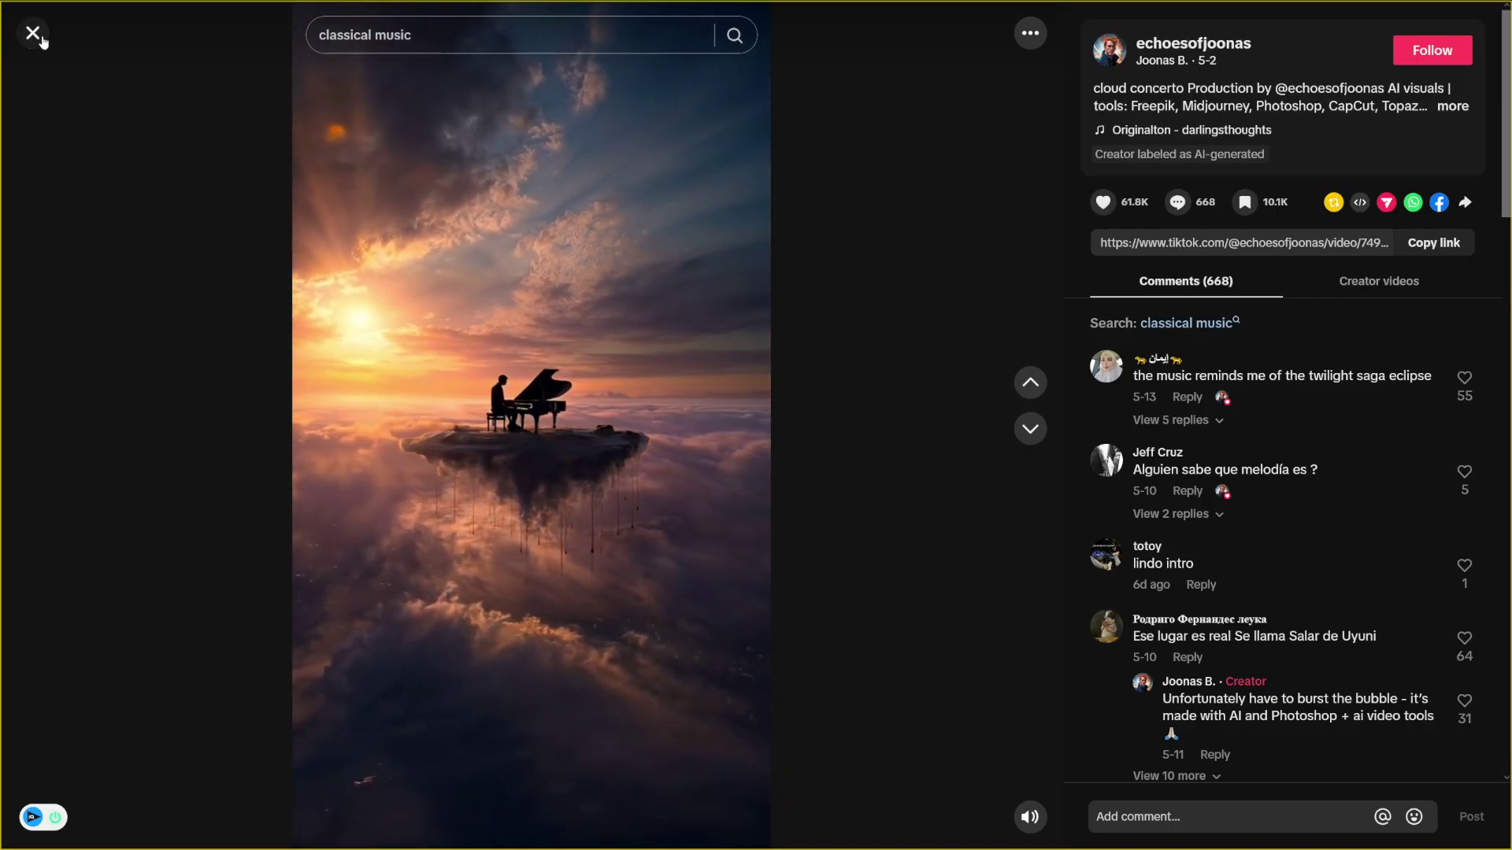
{"action": "left_click", "coordinate": [34, 35]}
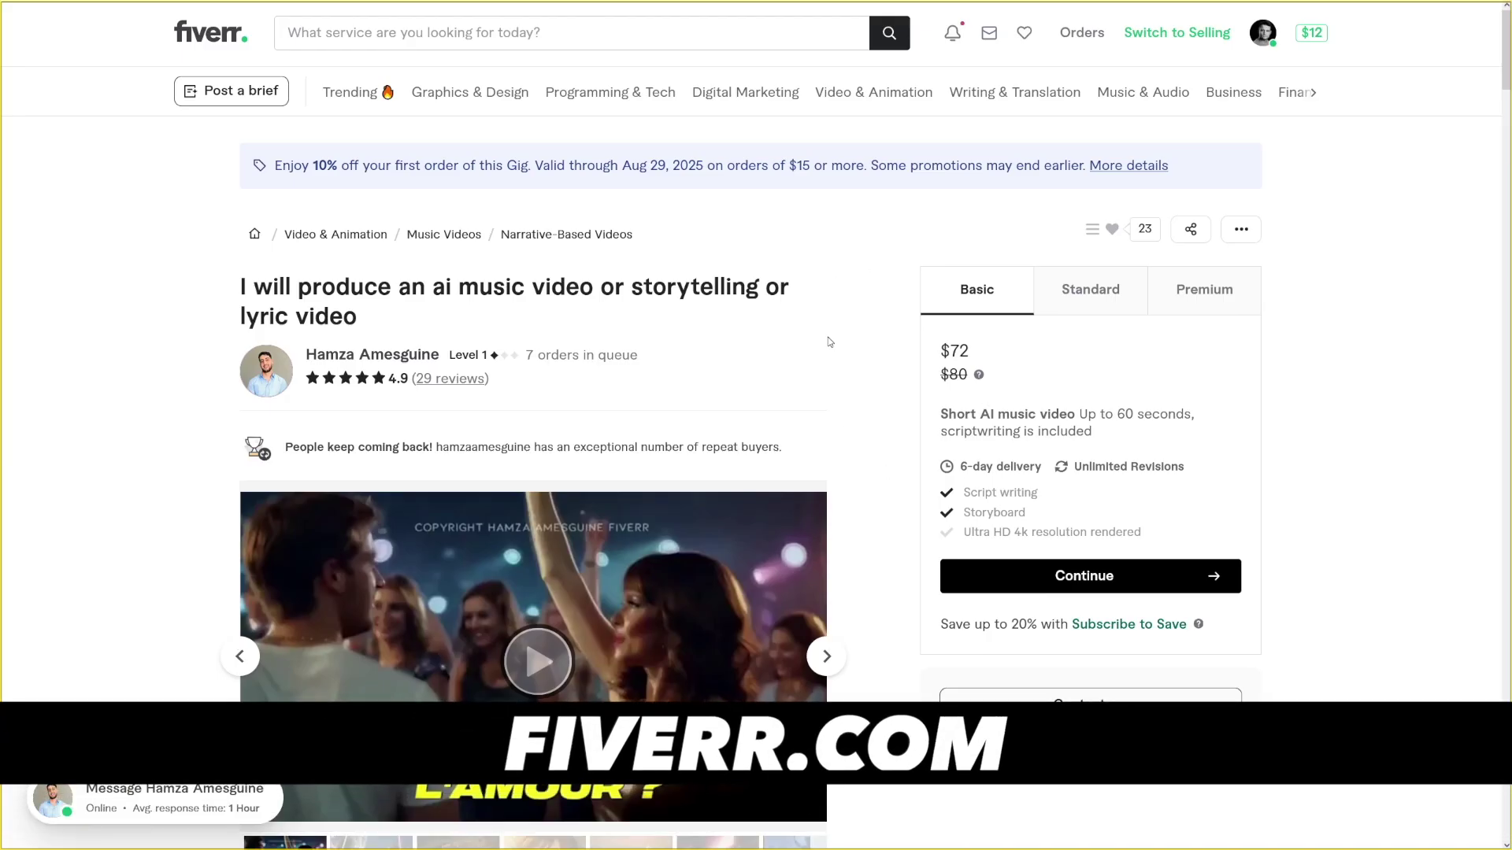
- Switch to Fiverr and review the AI music video gig's Basic package, including its price and video length
{"action": "scroll", "coordinate": [904, 388], "scroll_direction": "down", "scroll_amount": 1}
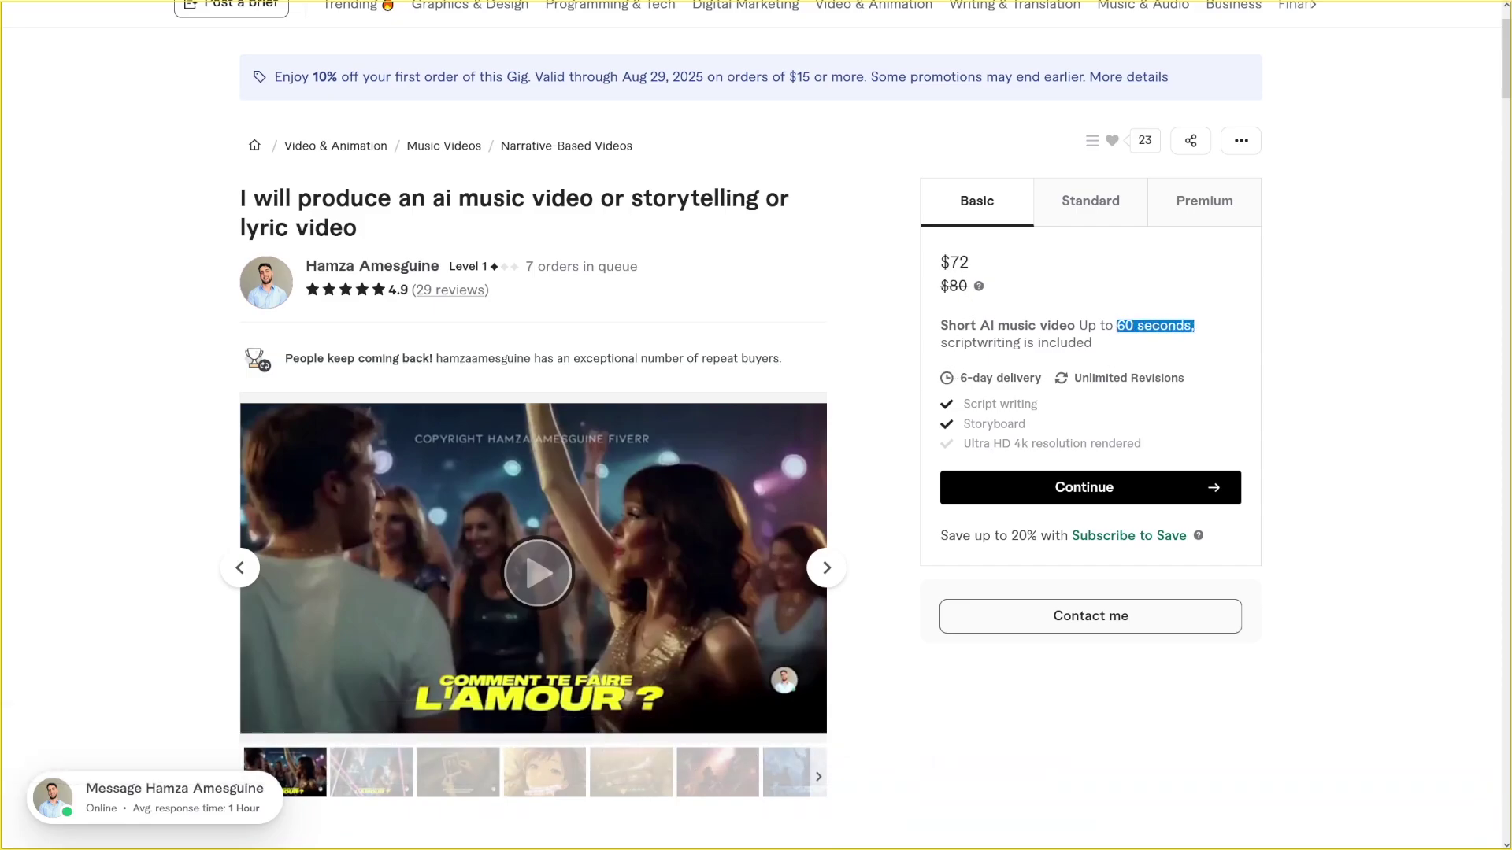
{"action": "left_click", "coordinate": [1098, 361]}
{"action": "scroll", "coordinate": [1056, 380], "scroll_direction": "up", "scroll_amount": 1}
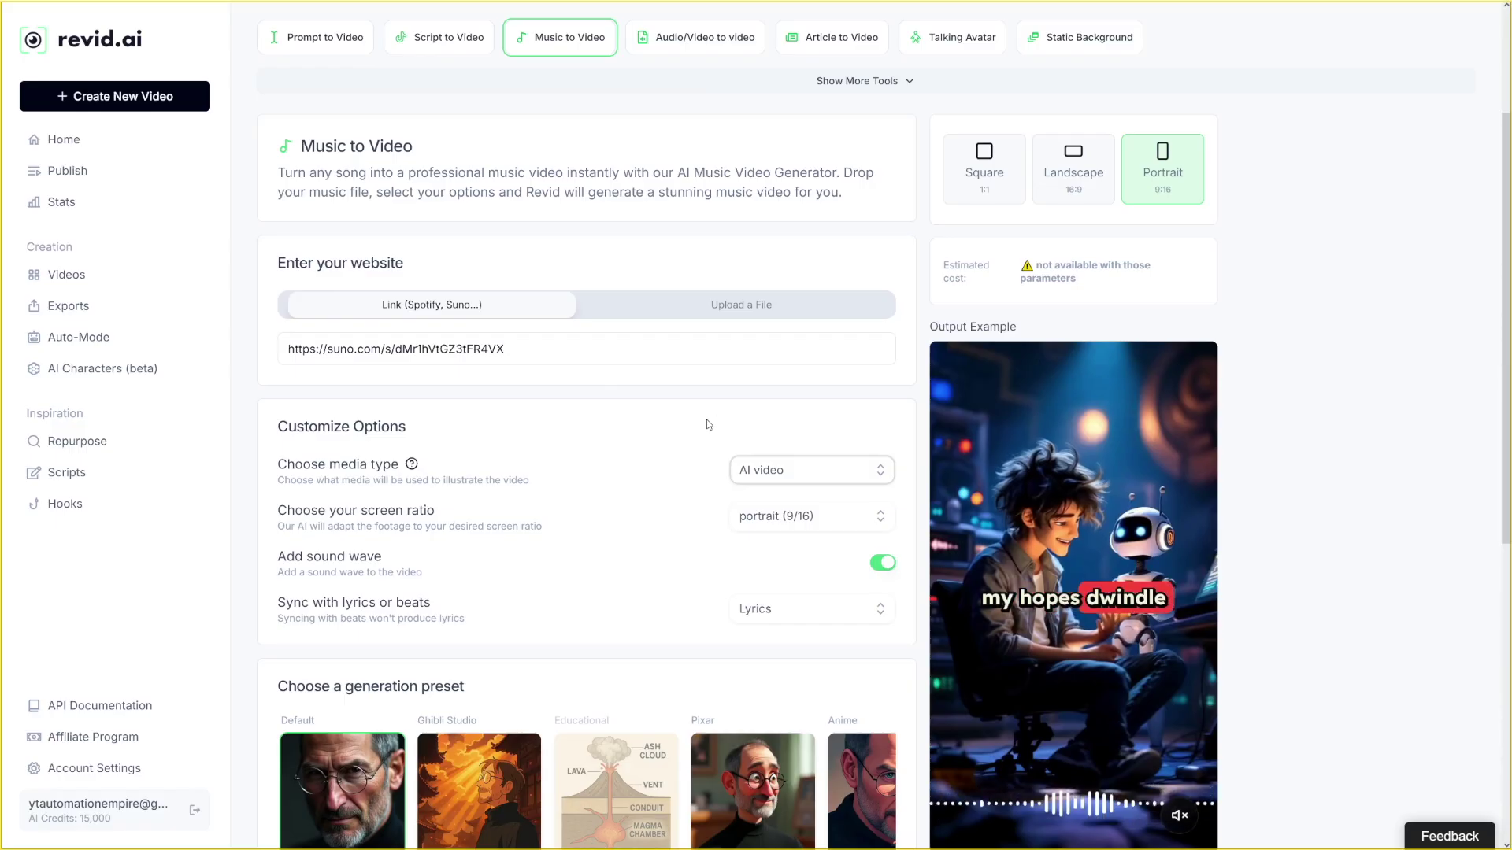
- Return to the revid.ai Music to Video form and choose Lyrics as the sync option
{"action": "scroll", "coordinate": [713, 425], "scroll_direction": "down", "scroll_amount": 1}
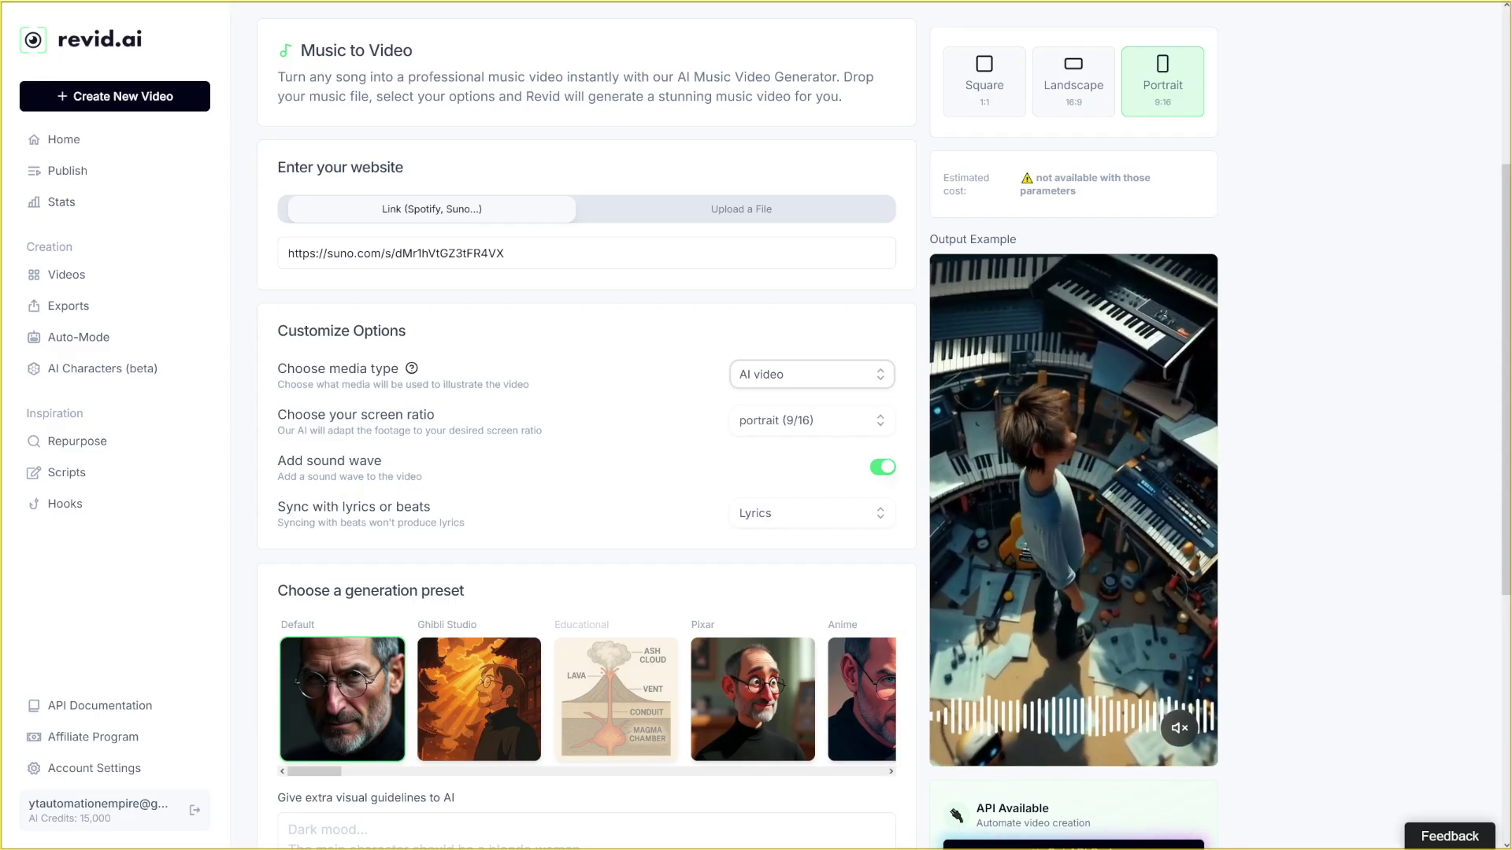
{"action": "left_click", "coordinate": [779, 514]}
{"action": "left_click", "coordinate": [783, 551]}
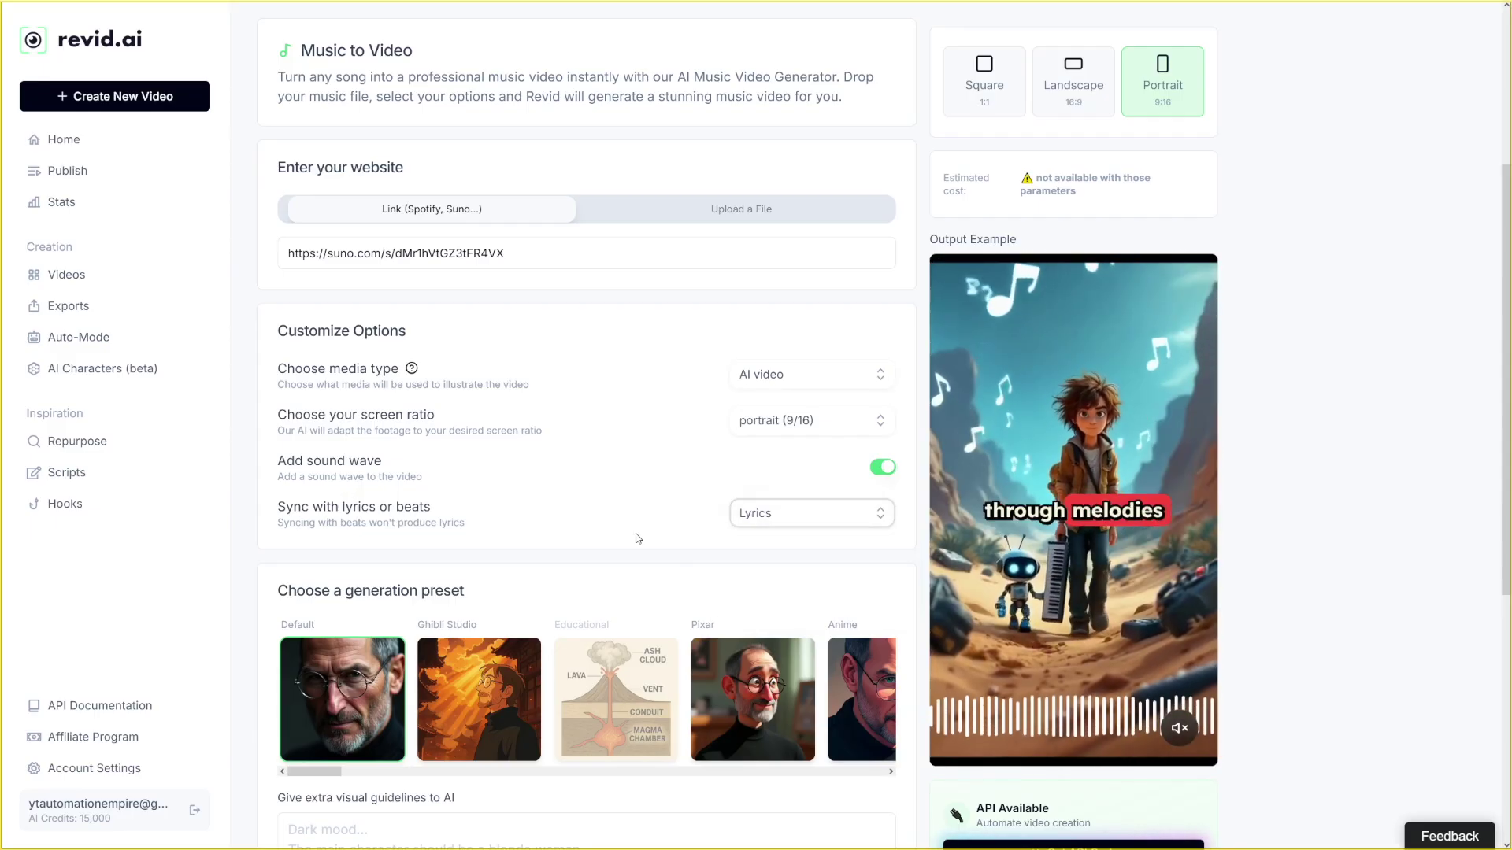
- Look through the generation presets and choose the Pixar style for the video
{"action": "scroll", "coordinate": [629, 475], "scroll_direction": "down", "scroll_amount": 4}
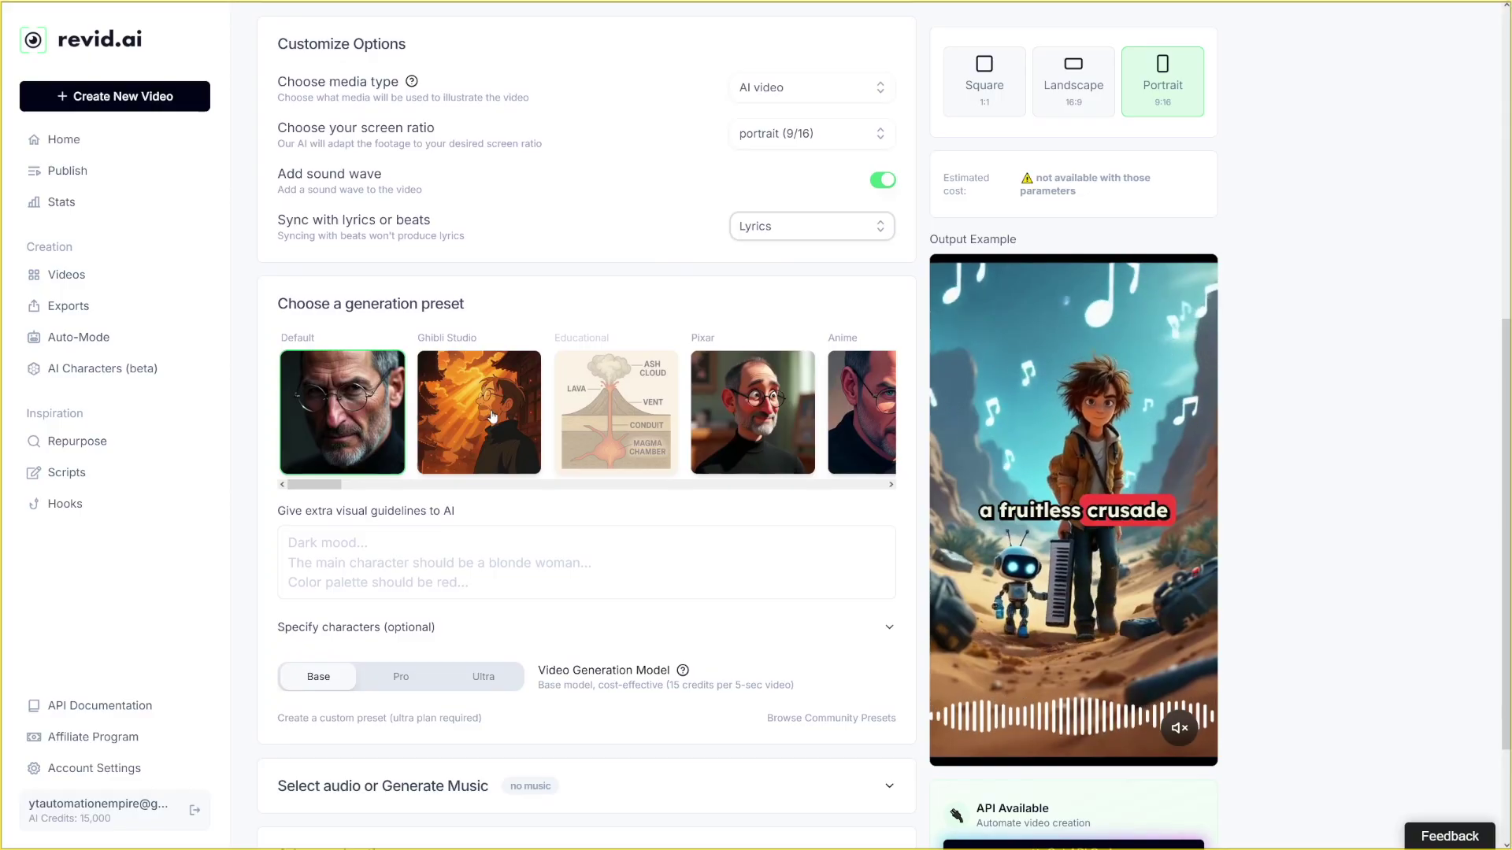
{"action": "mouse_move", "coordinate": [338, 489]}
{"action": "left_mouse_down"}
{"action": "mouse_move", "coordinate": [450, 489]}
{"action": "mouse_move", "coordinate": [413, 493]}
{"action": "left_mouse_up"}
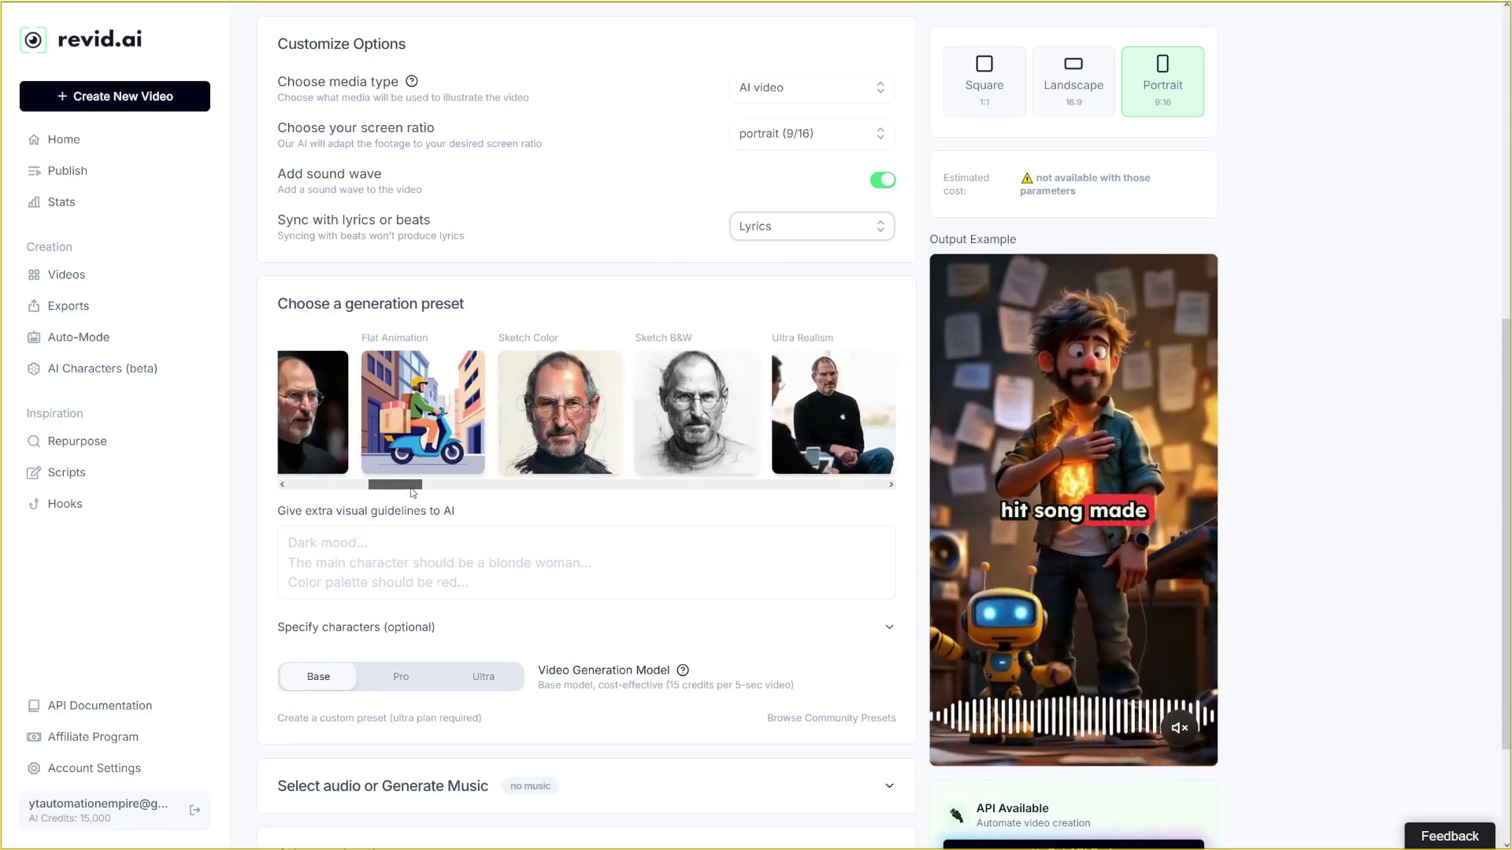
{"action": "left_click_drag", "start_coordinate": [413, 493], "coordinate": [408, 493]}
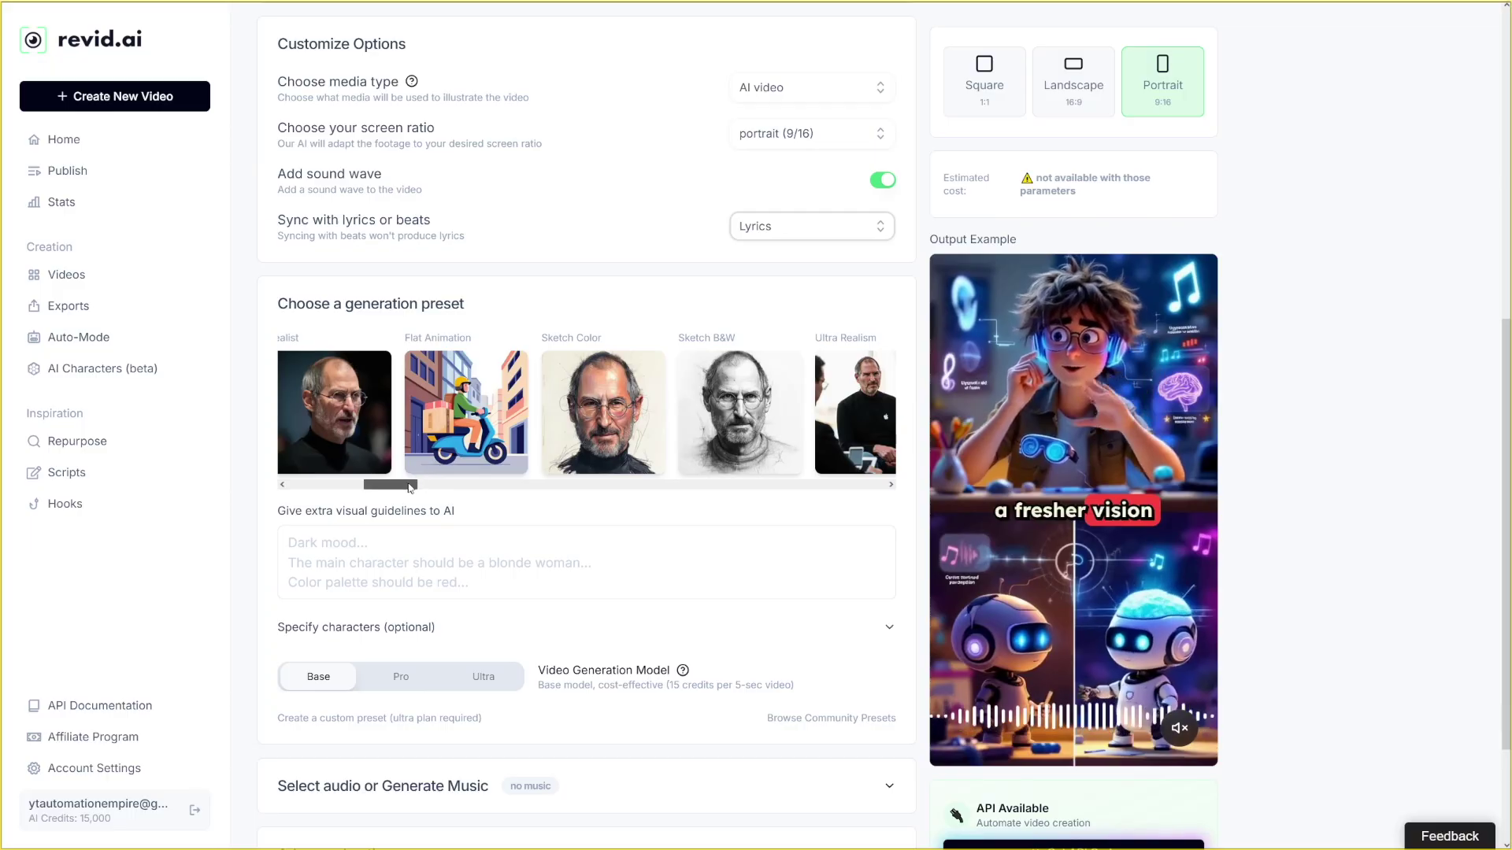
{"action": "left_click_drag", "start_coordinate": [408, 485], "coordinate": [489, 488]}
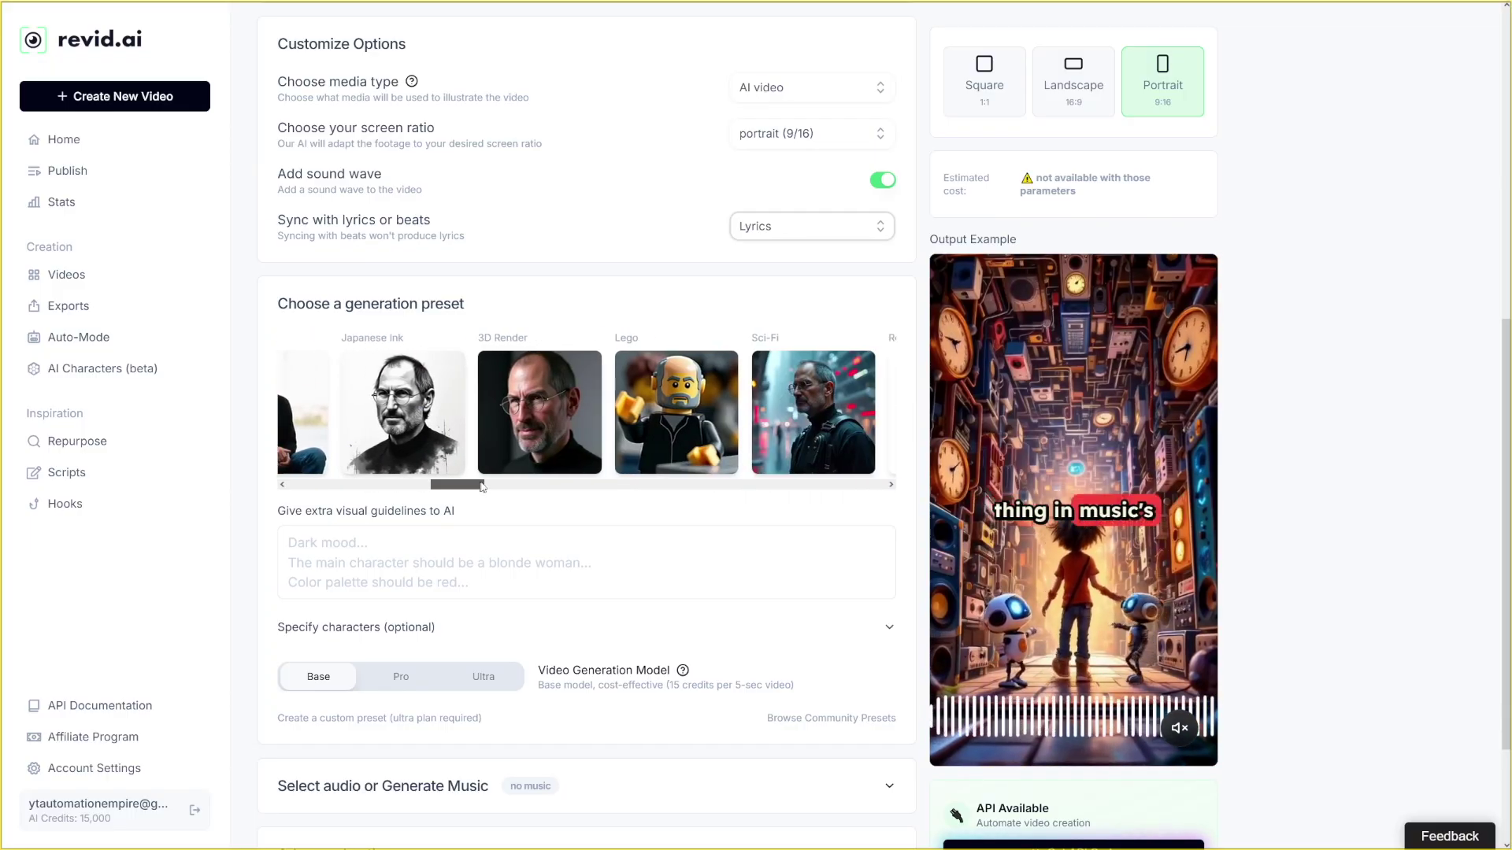
{"action": "left_click", "coordinate": [521, 486]}
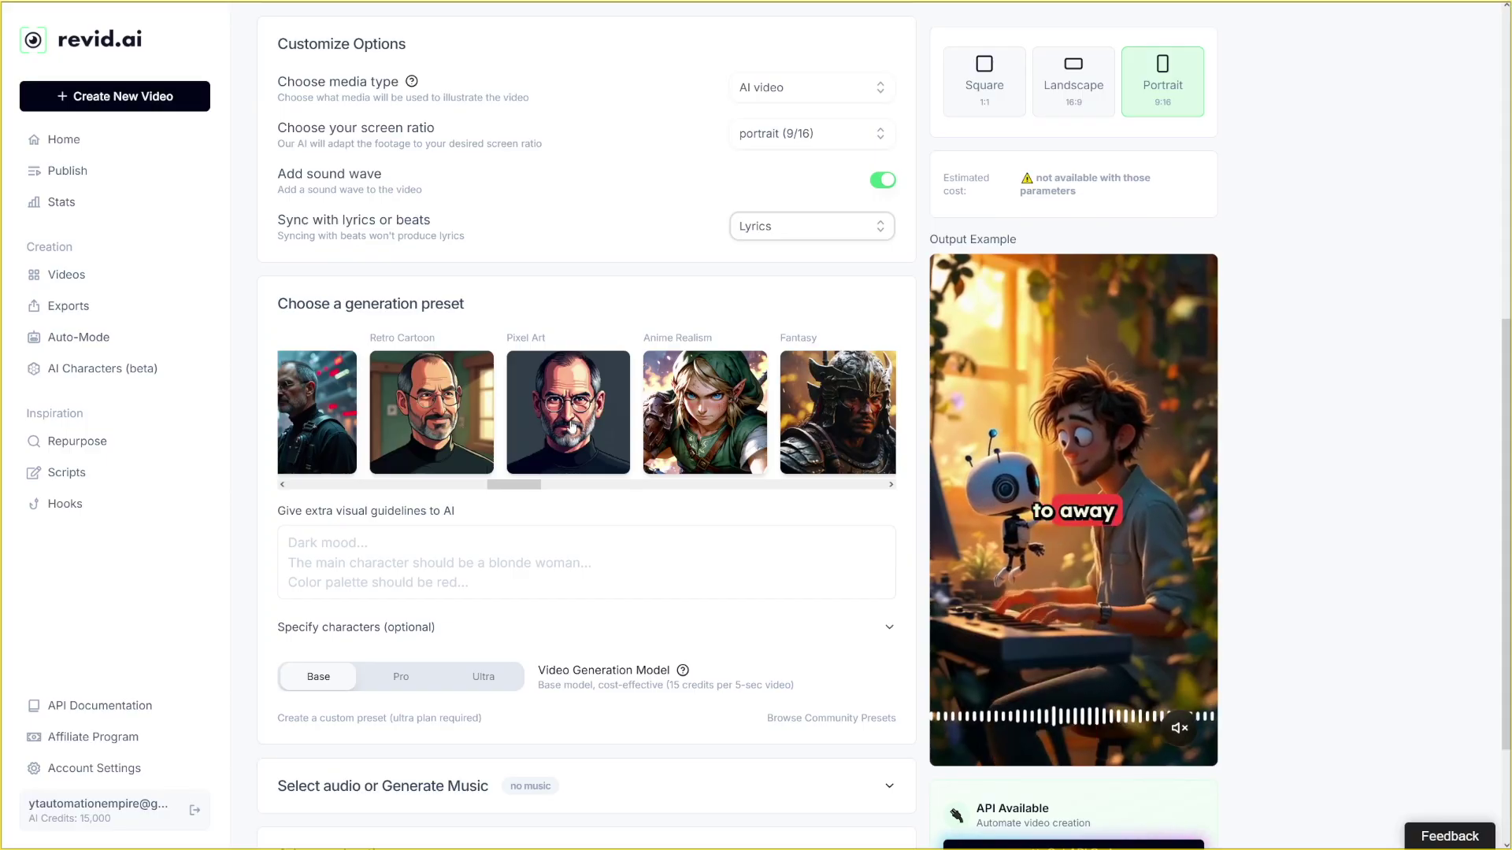
{"action": "left_click_drag", "start_coordinate": [535, 486], "coordinate": [798, 484]}
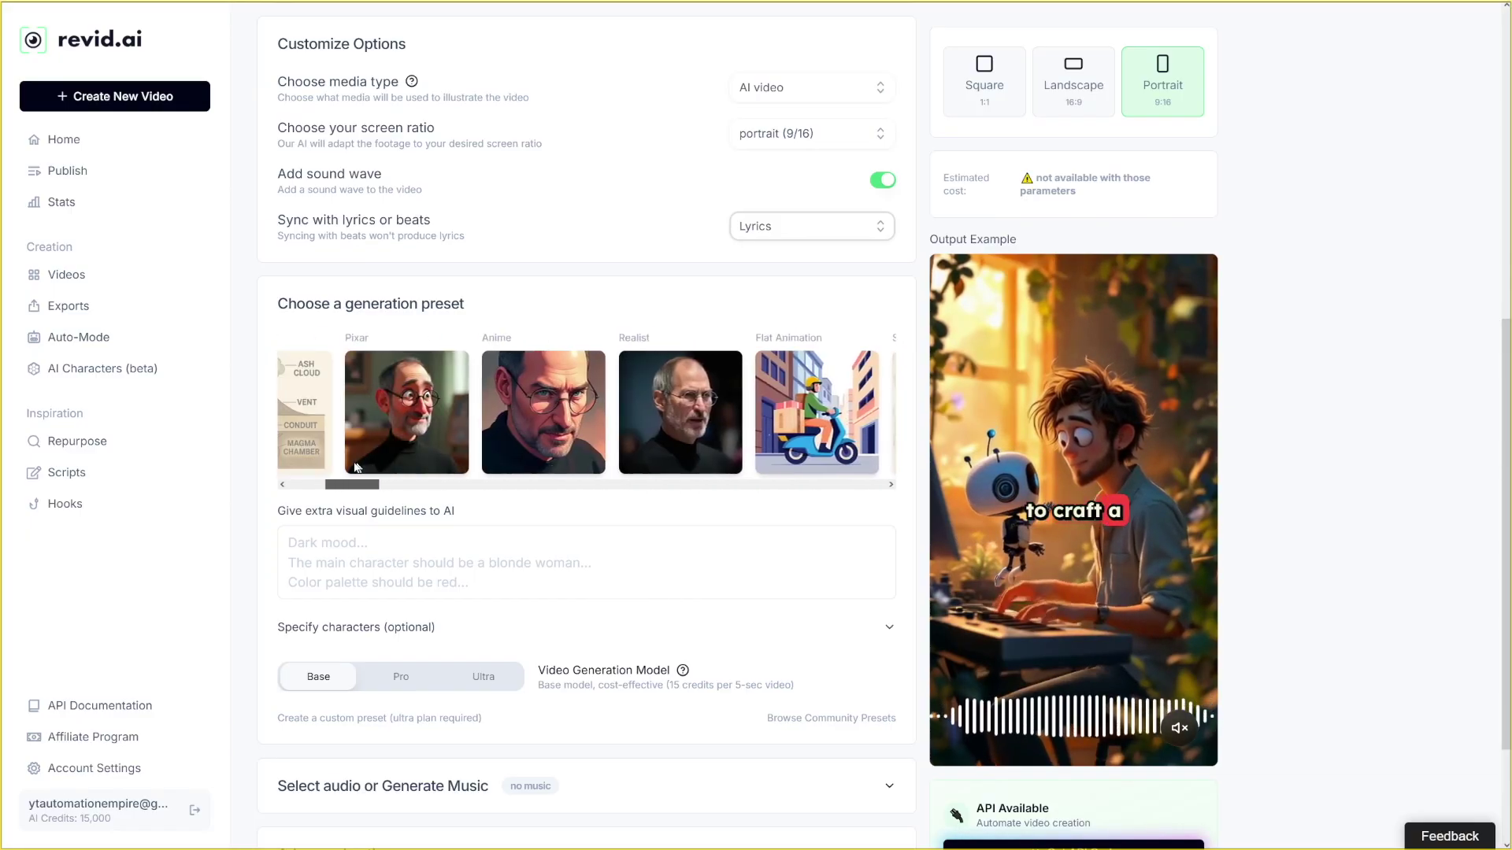
{"action": "left_click", "coordinate": [746, 400]}
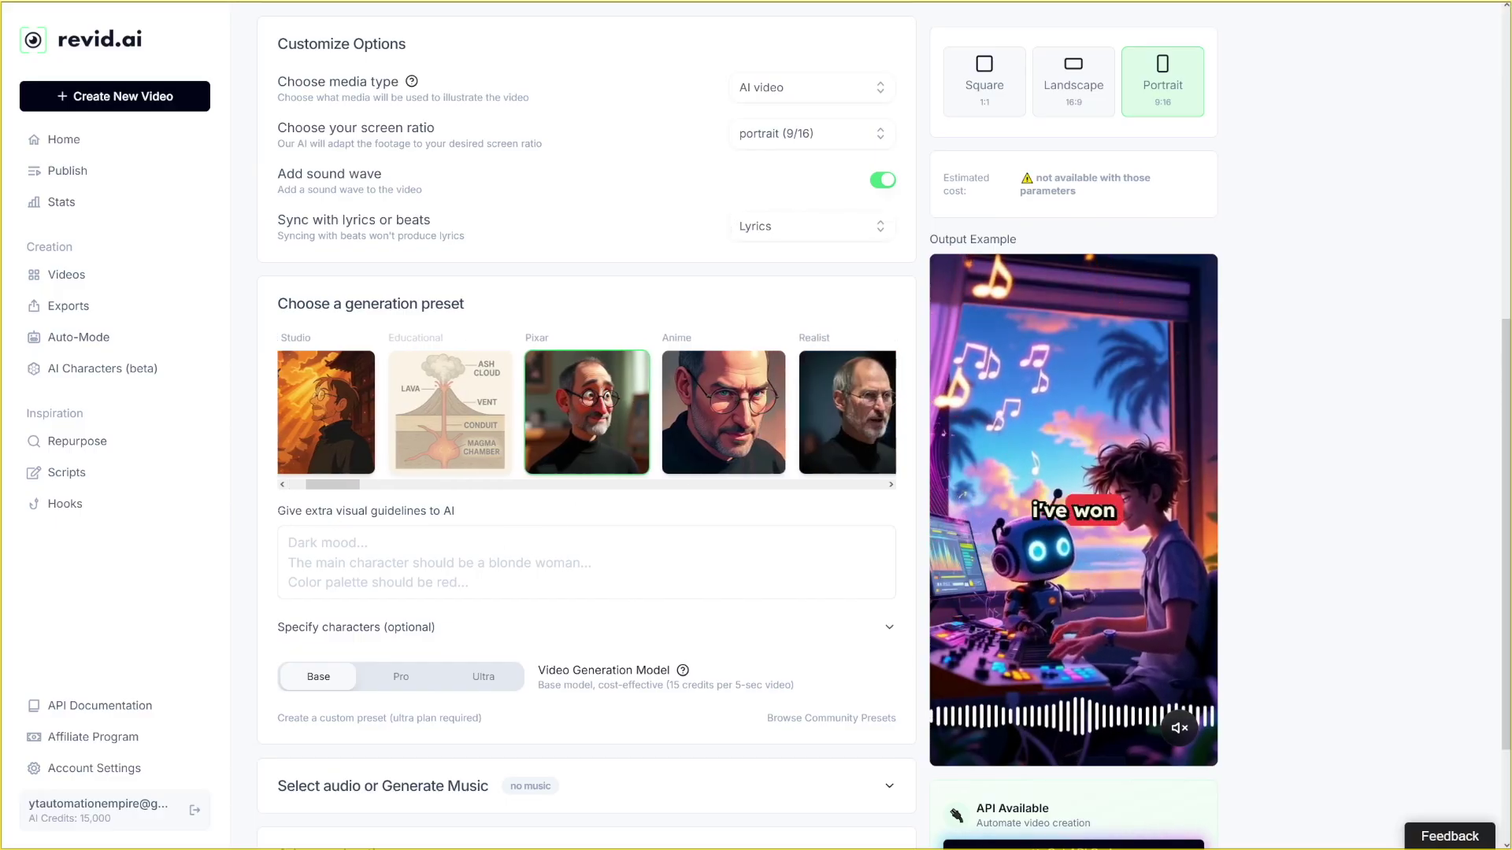
- Enter "playful" as the extra visual guideline for the AI
{"action": "left_click_drag", "start_coordinate": [277, 511], "coordinate": [394, 513]}
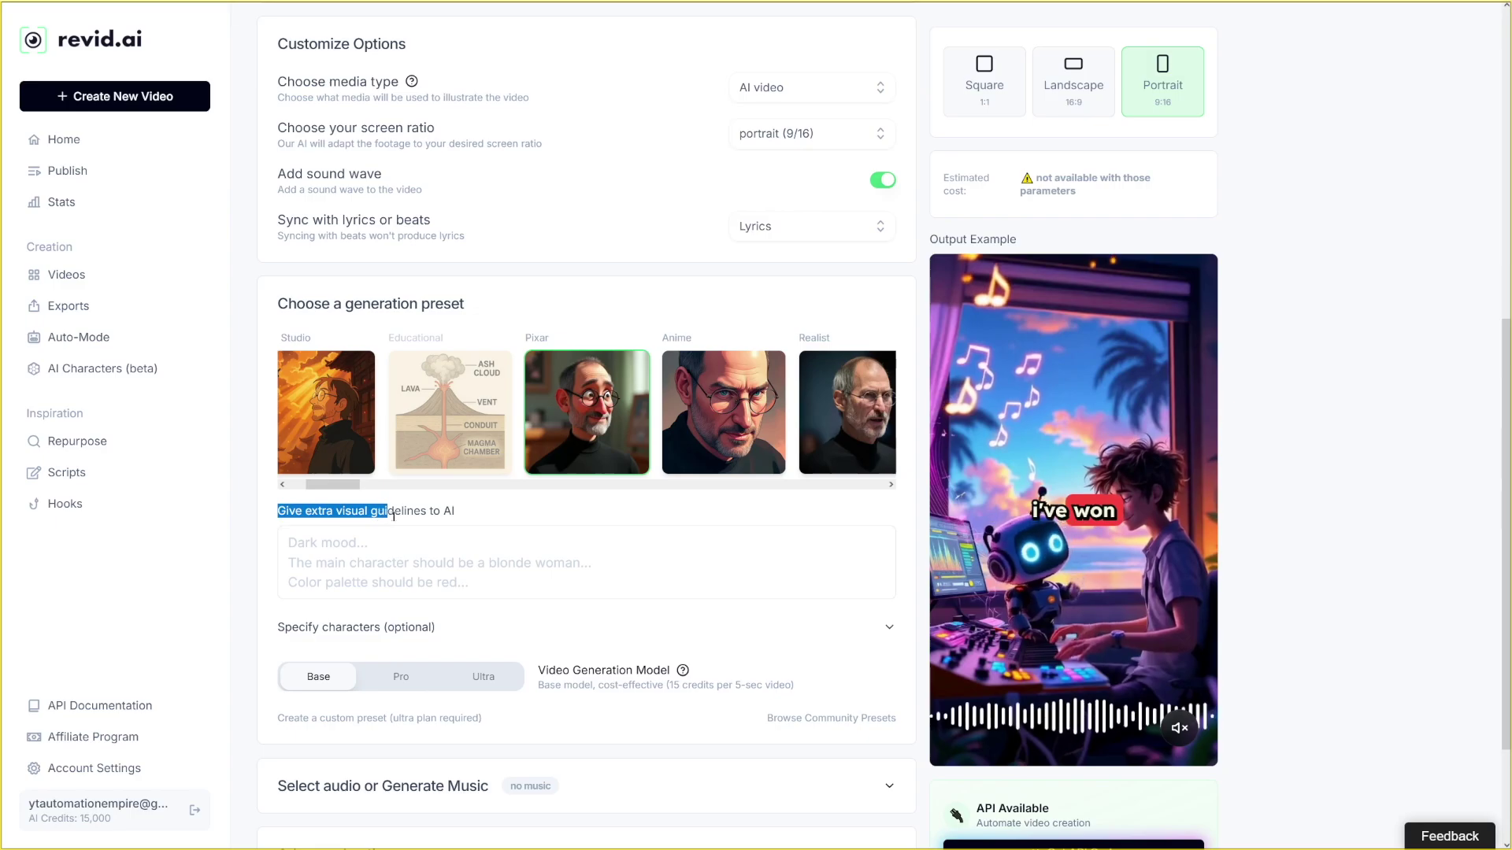
{"action": "left_click", "coordinate": [461, 520]}
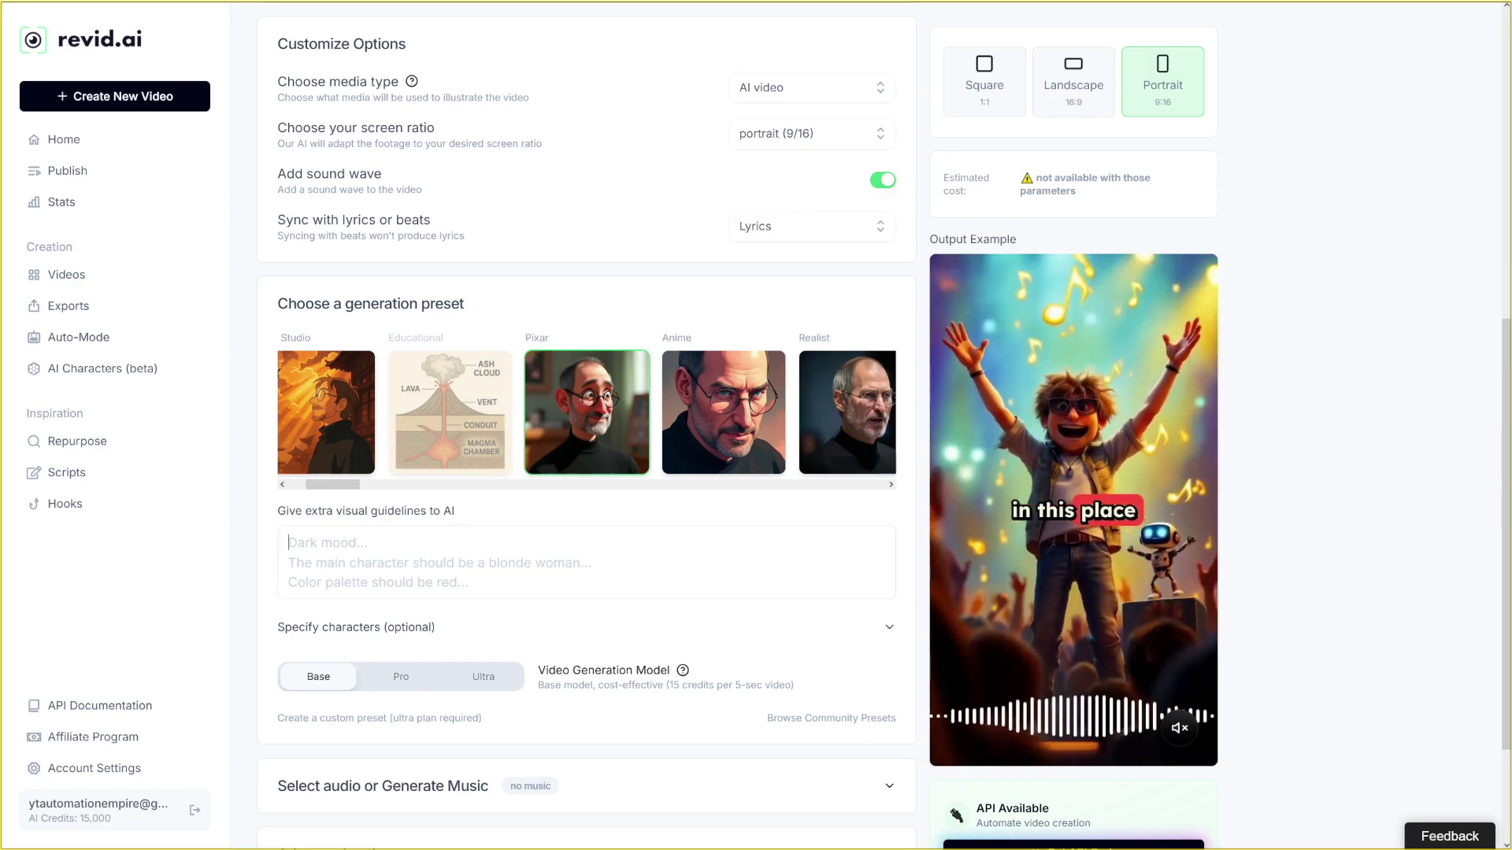
{"action": "type", "text": "playful"}
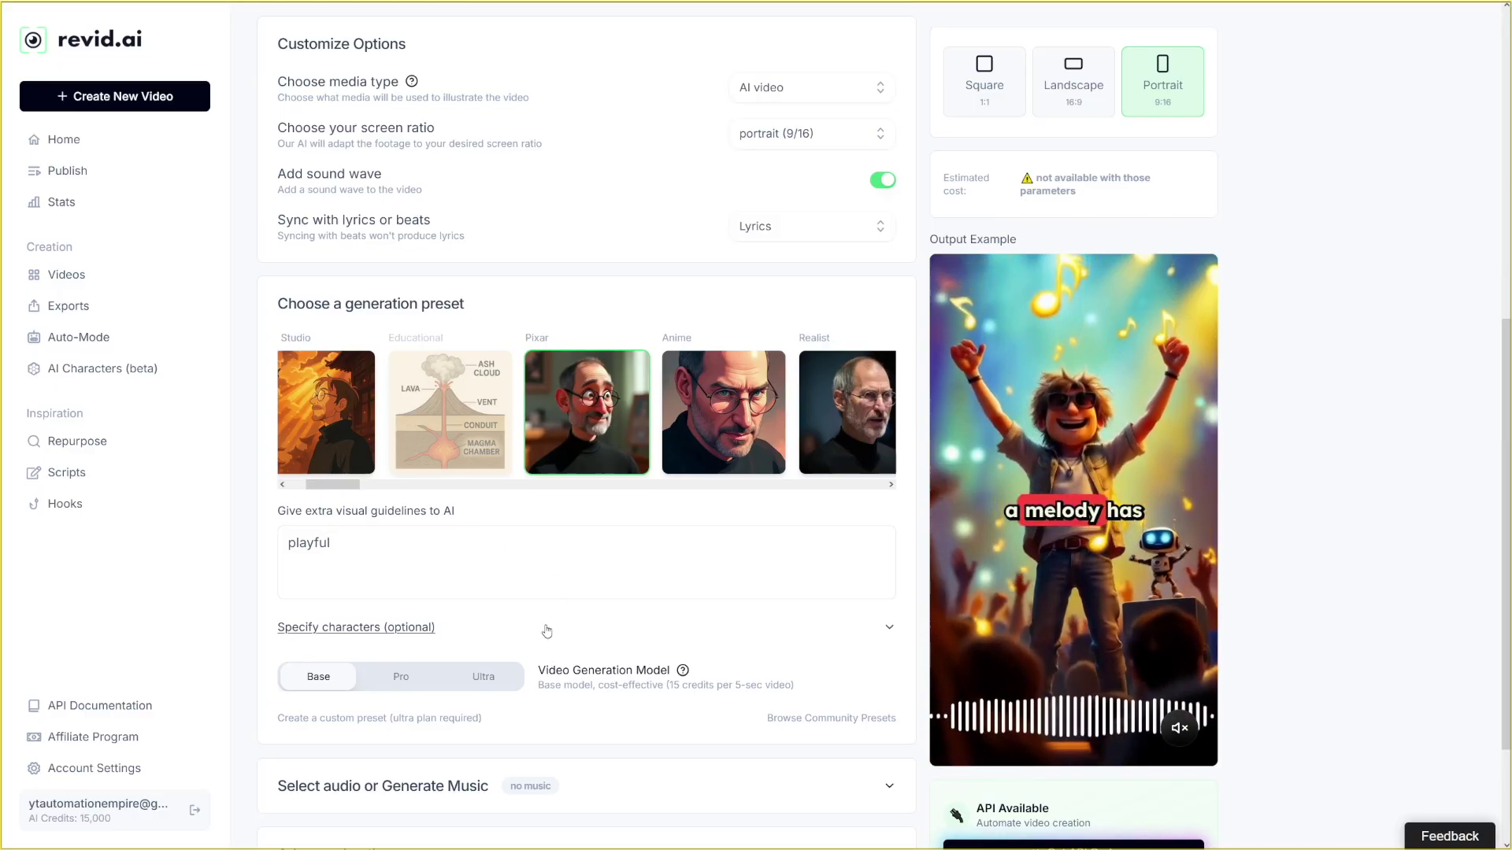
{"action": "scroll", "coordinate": [551, 626], "scroll_direction": "down", "scroll_amount": 2}
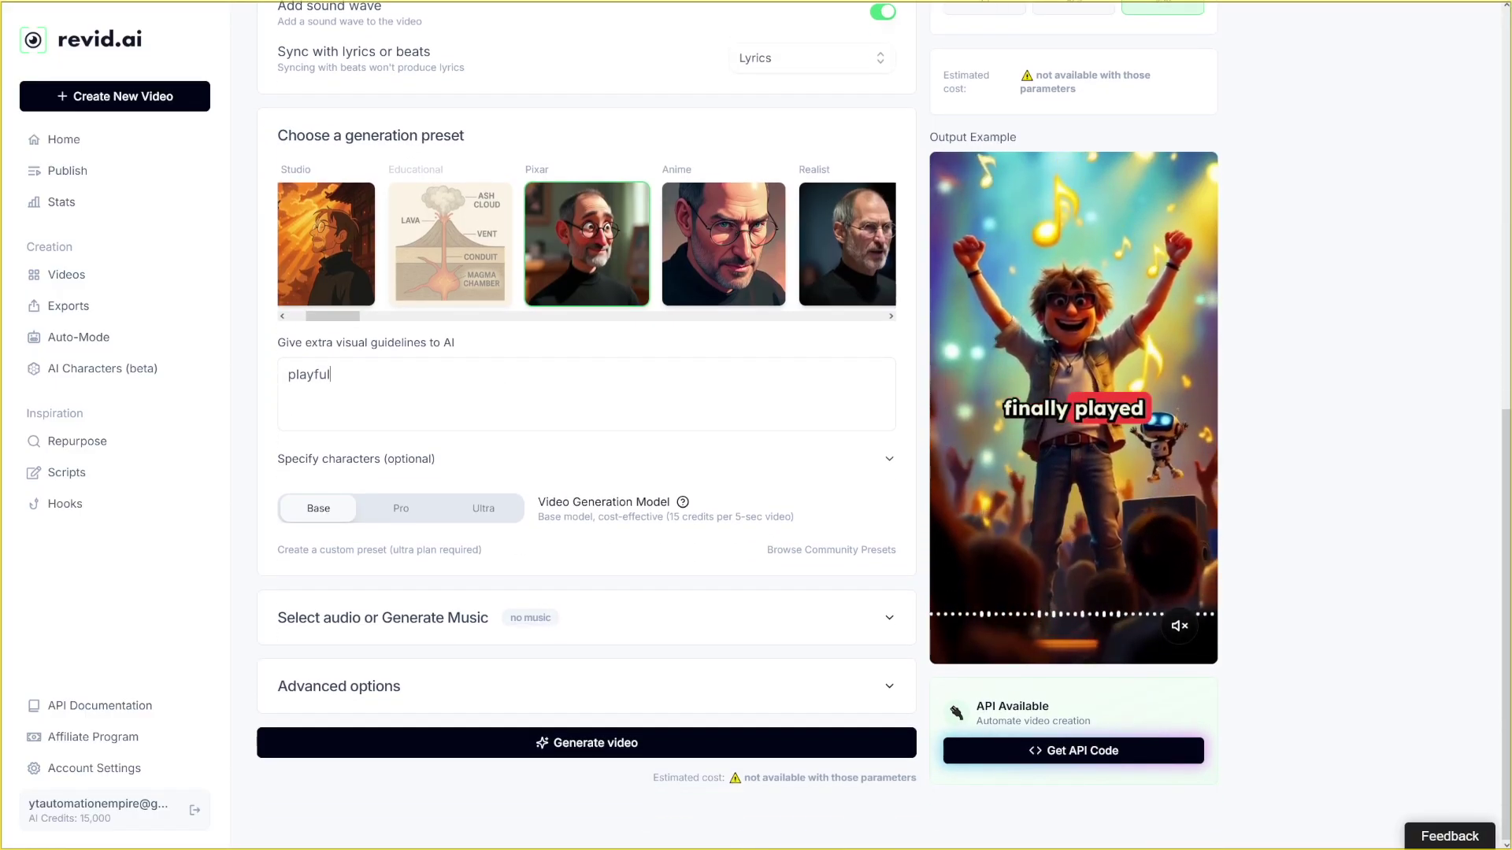
- Compare the Base, Pro and Ultra video generation models and choose Pro for the video
{"action": "left_click_drag", "start_coordinate": [538, 502], "coordinate": [635, 507]}
{"action": "left_click", "coordinate": [682, 503]}
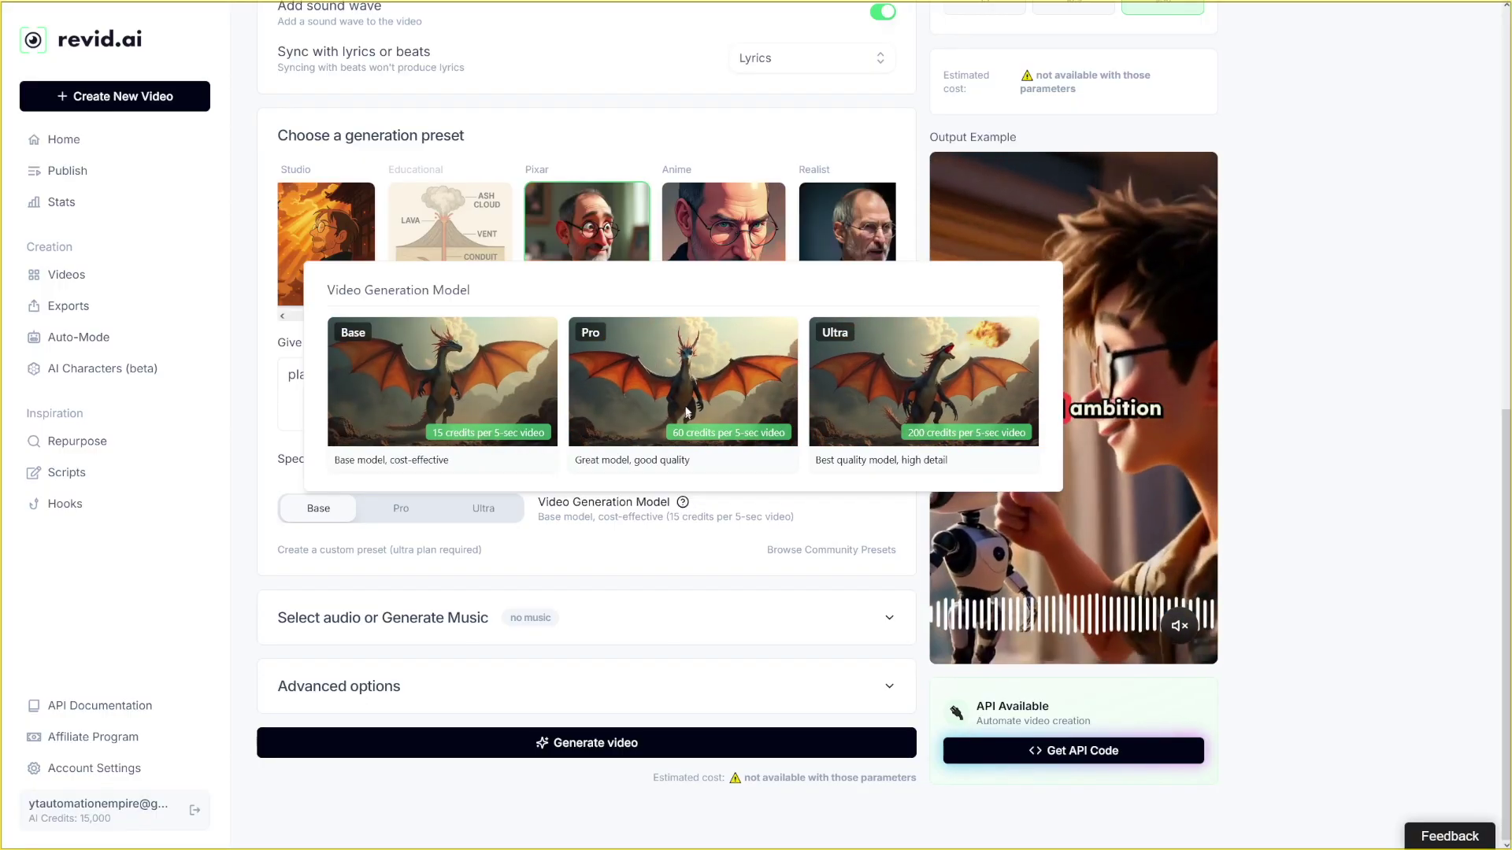
{"action": "left_click", "coordinate": [691, 384]}
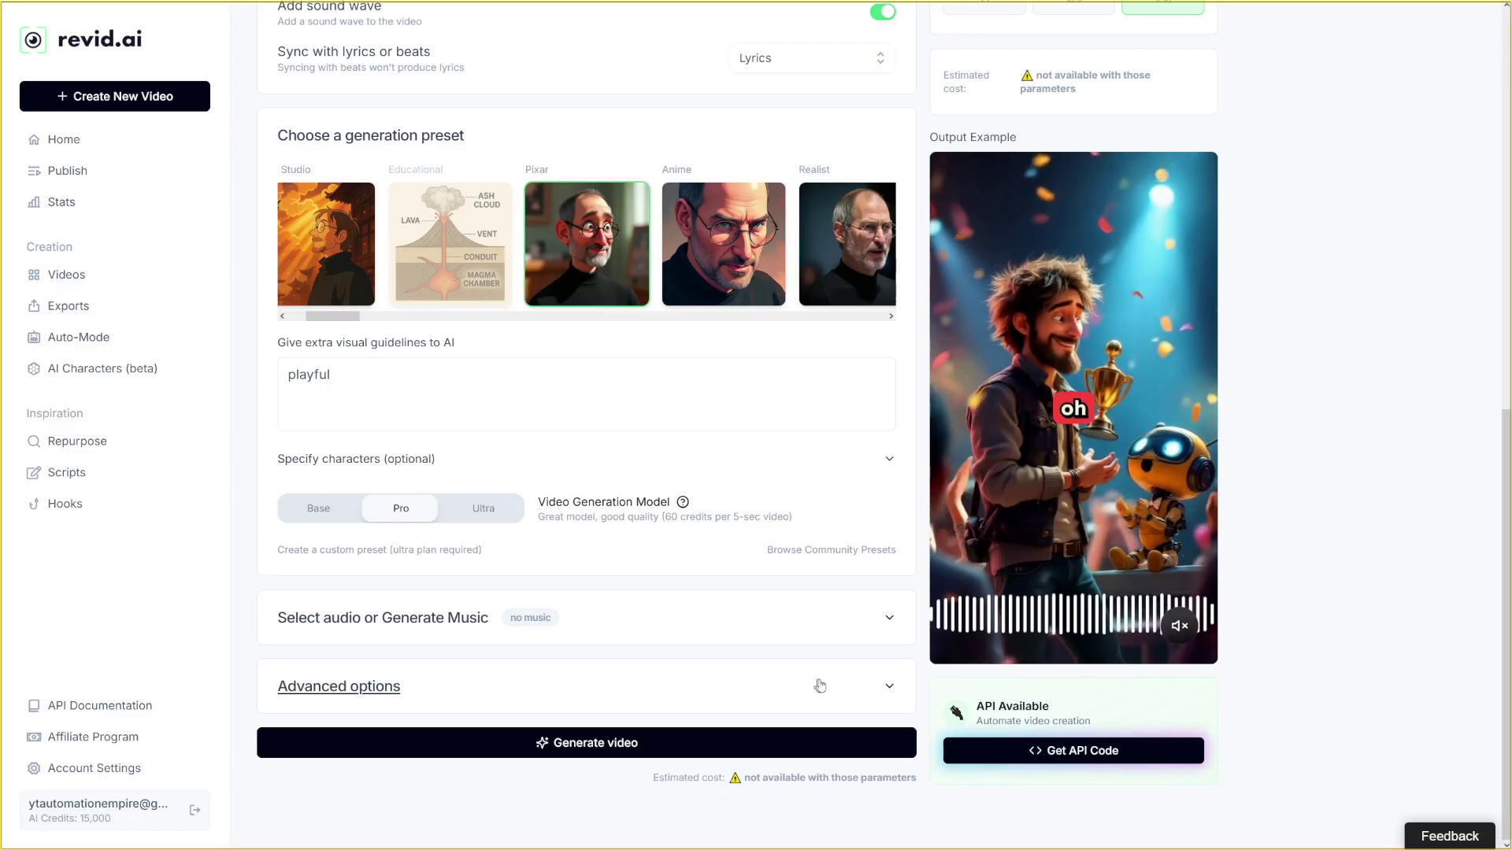
- Expand the advanced options and set the caption preset to Wrap 1
{"action": "left_click", "coordinate": [890, 690]}
{"action": "scroll", "coordinate": [685, 483], "scroll_direction": "down", "scroll_amount": 5}
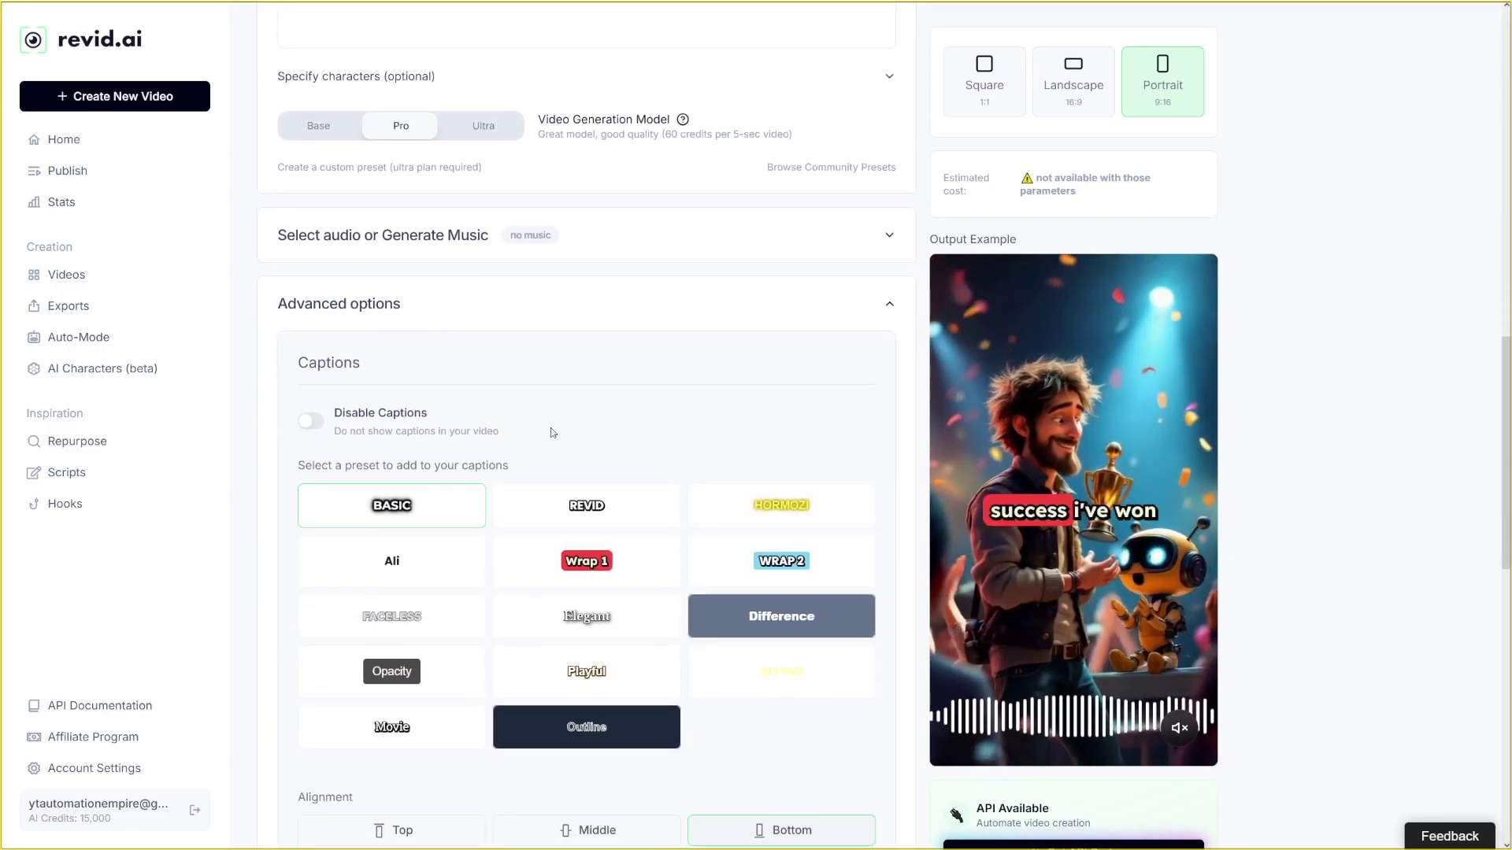
{"action": "scroll", "coordinate": [393, 246], "scroll_direction": "down", "scroll_amount": 1}
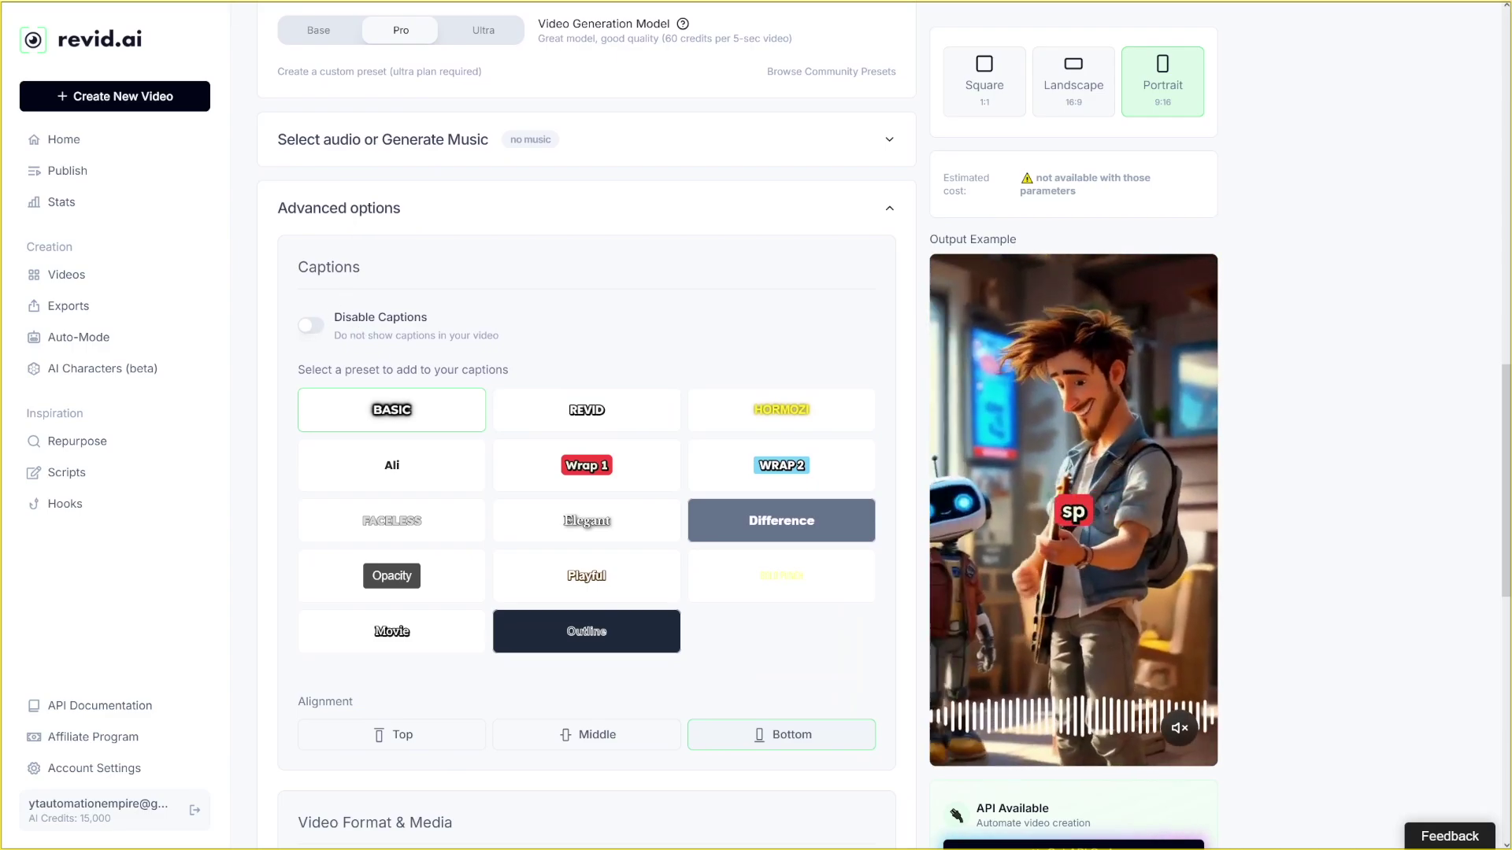
{"action": "left_click", "coordinate": [593, 471]}
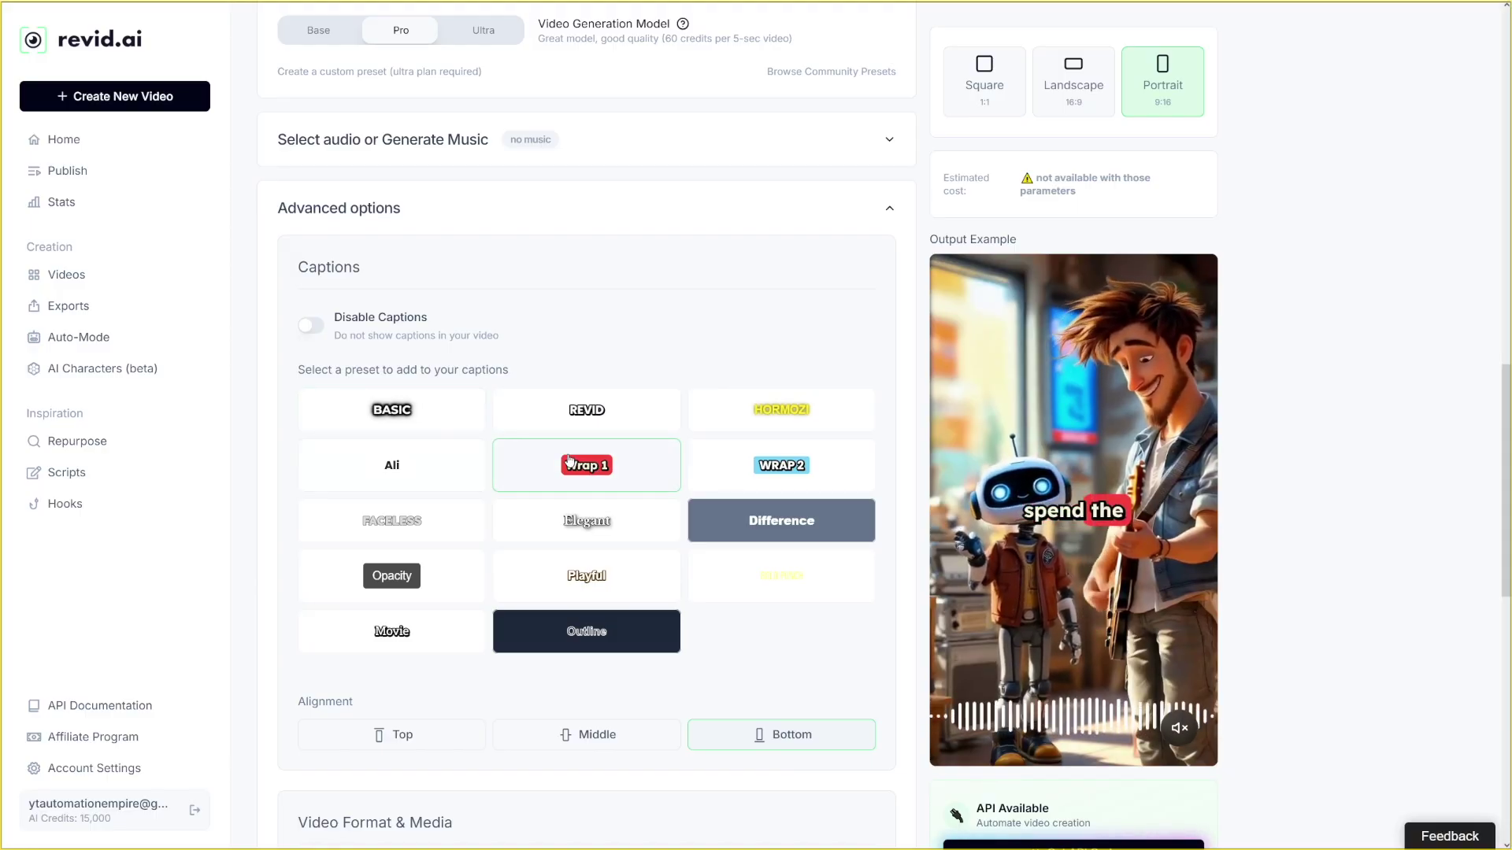
- Review the remaining advanced options, keeping their default settings, and start generating the video
{"action": "scroll", "coordinate": [594, 450], "scroll_direction": "down", "scroll_amount": 1}
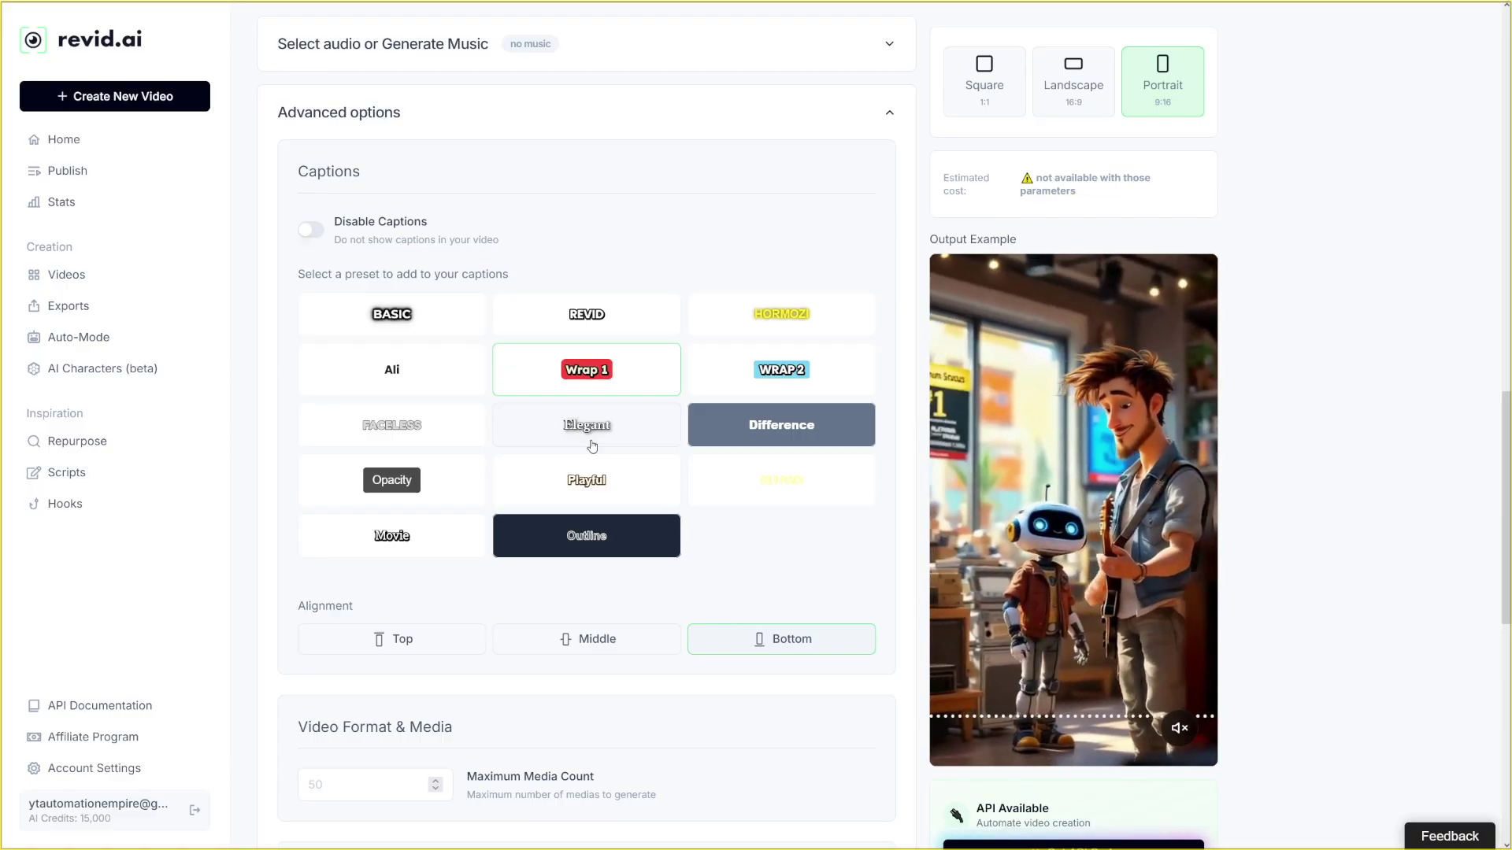
{"action": "scroll", "coordinate": [592, 446], "scroll_direction": "down", "scroll_amount": 1}
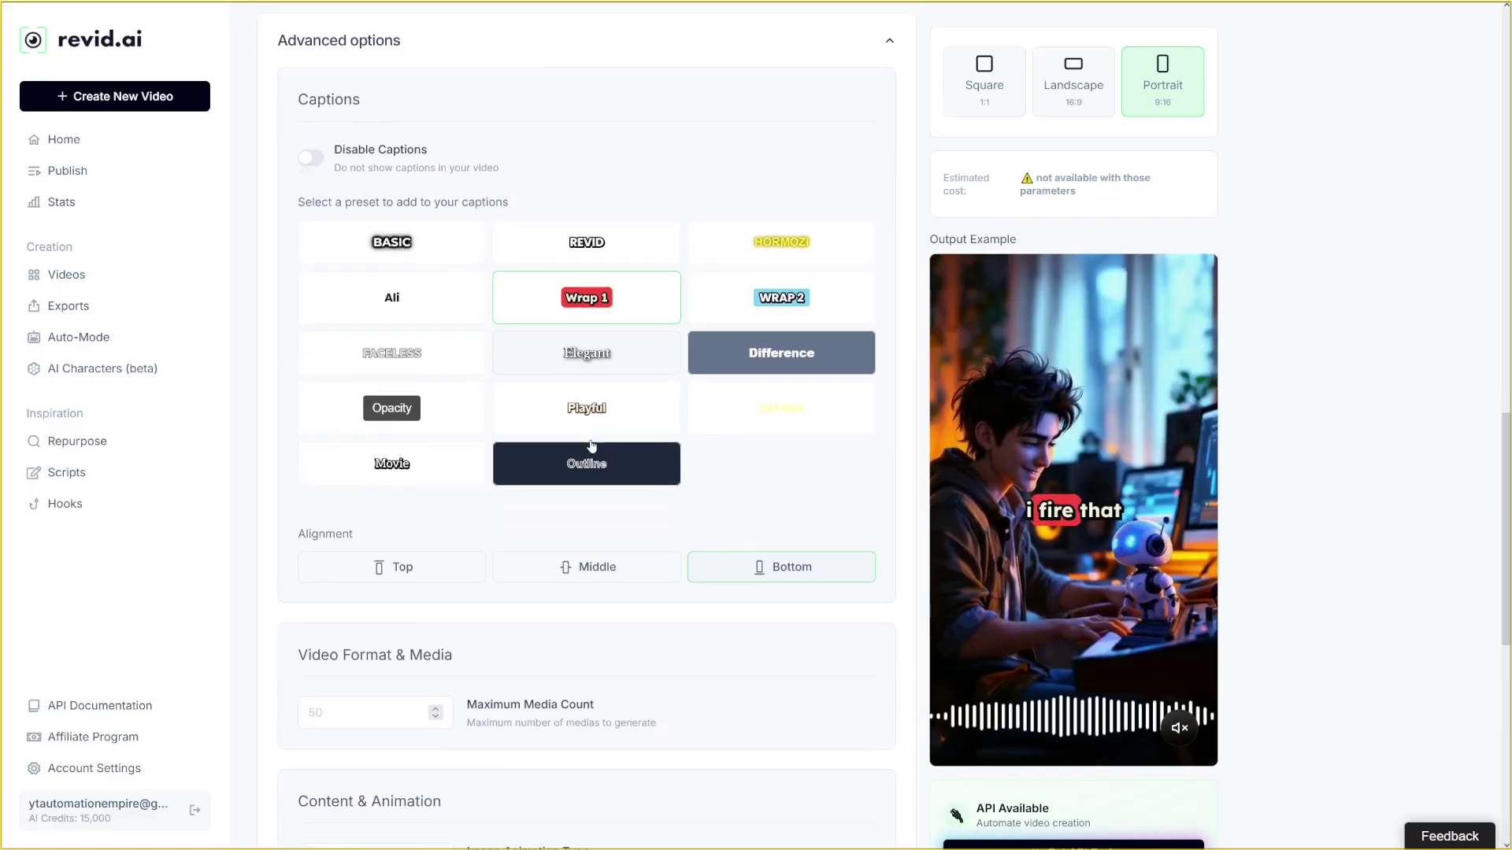
{"action": "scroll", "coordinate": [524, 392], "scroll_direction": "down", "scroll_amount": 1}
{"action": "scroll", "coordinate": [624, 451], "scroll_direction": "down", "scroll_amount": 6}
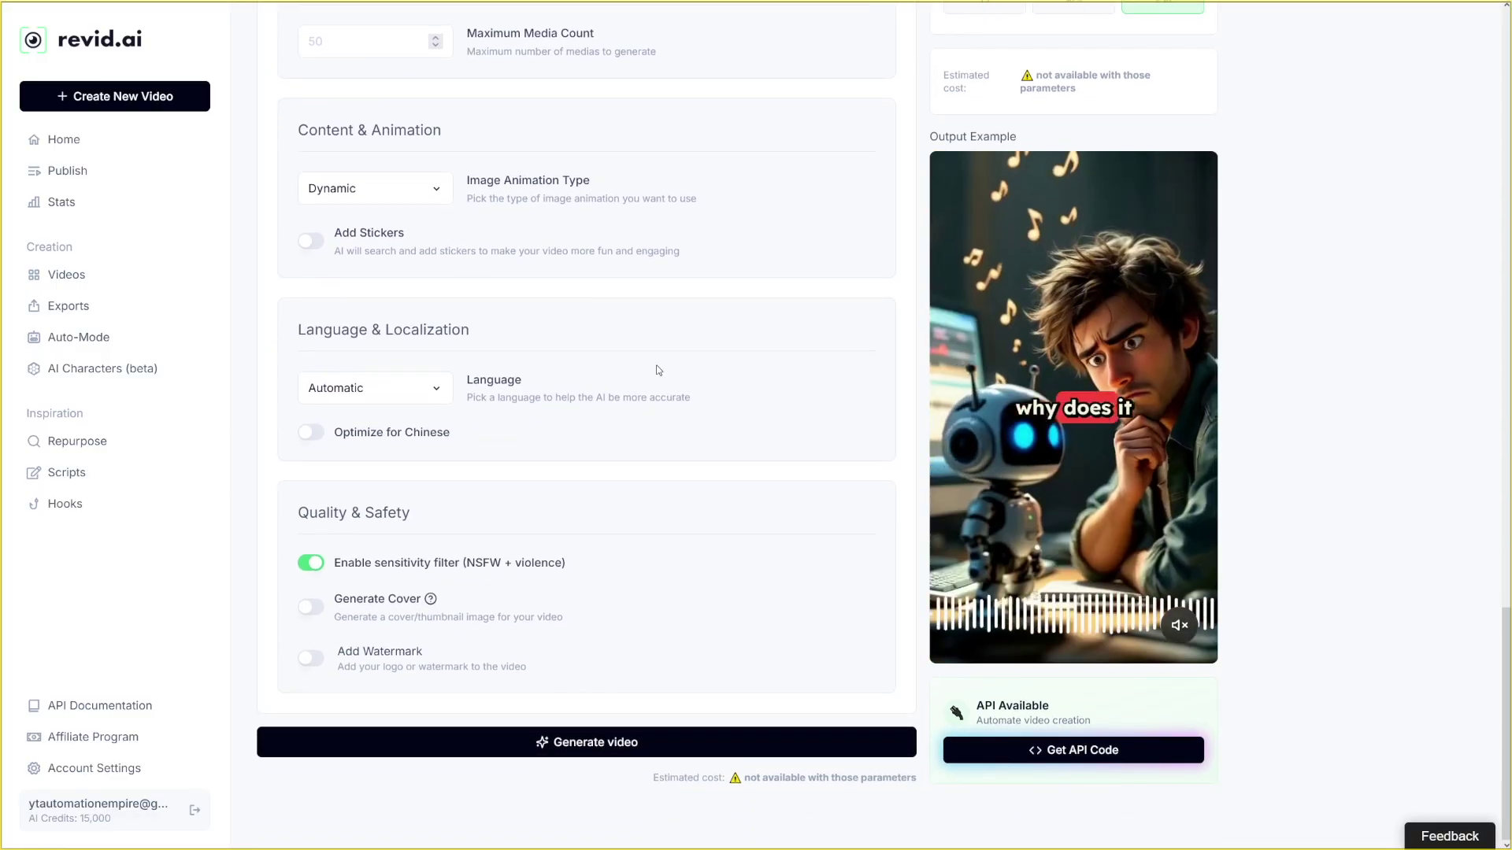
{"action": "left_click", "coordinate": [610, 740]}
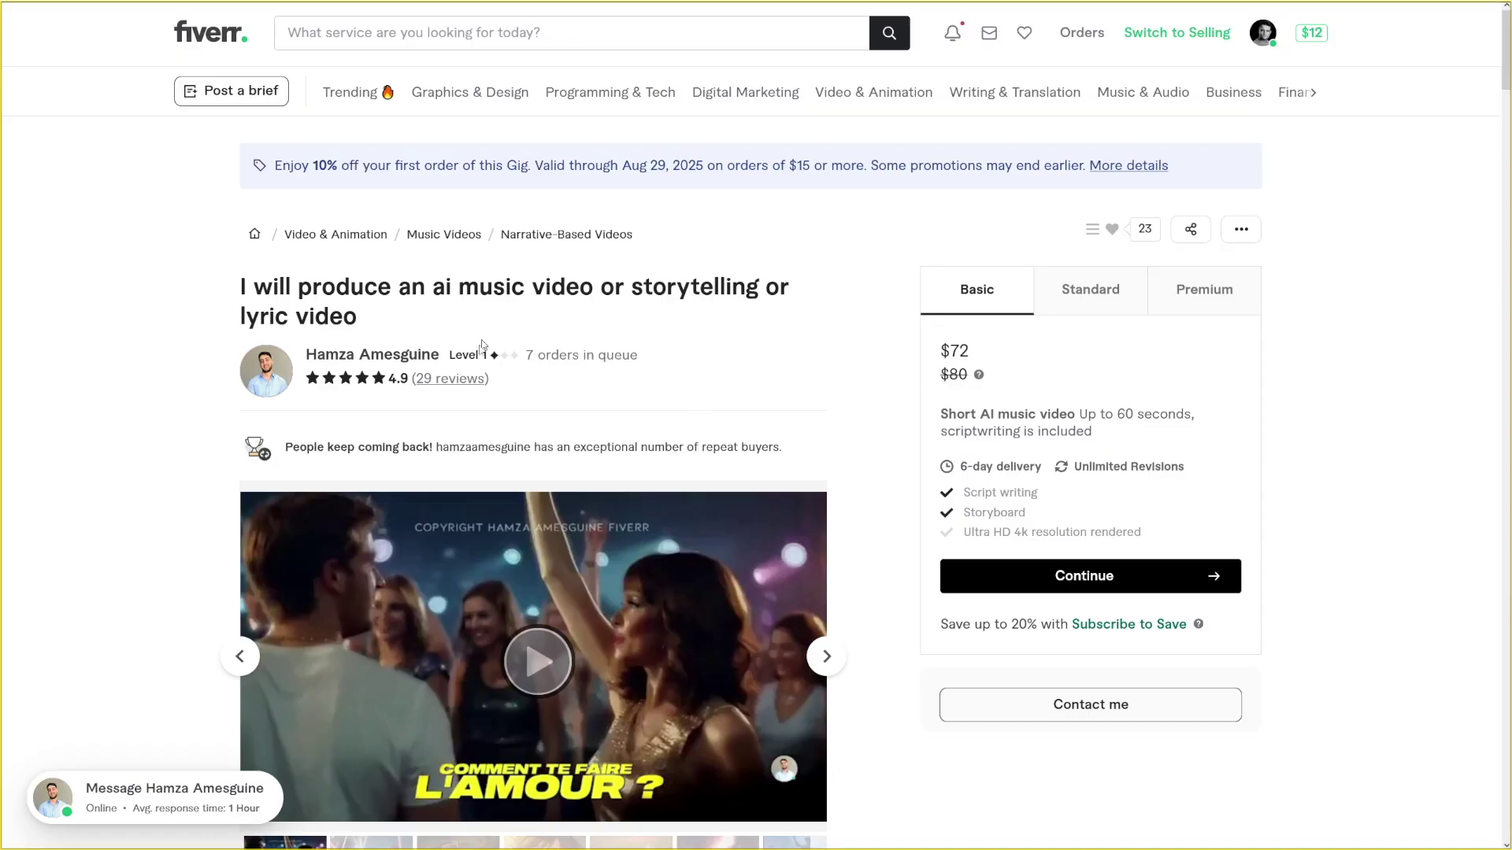
- Switch to Fiverr, search for "ai music video" and look through the gigs and their starting prices
{"action": "key", "text": "alt+Left"}
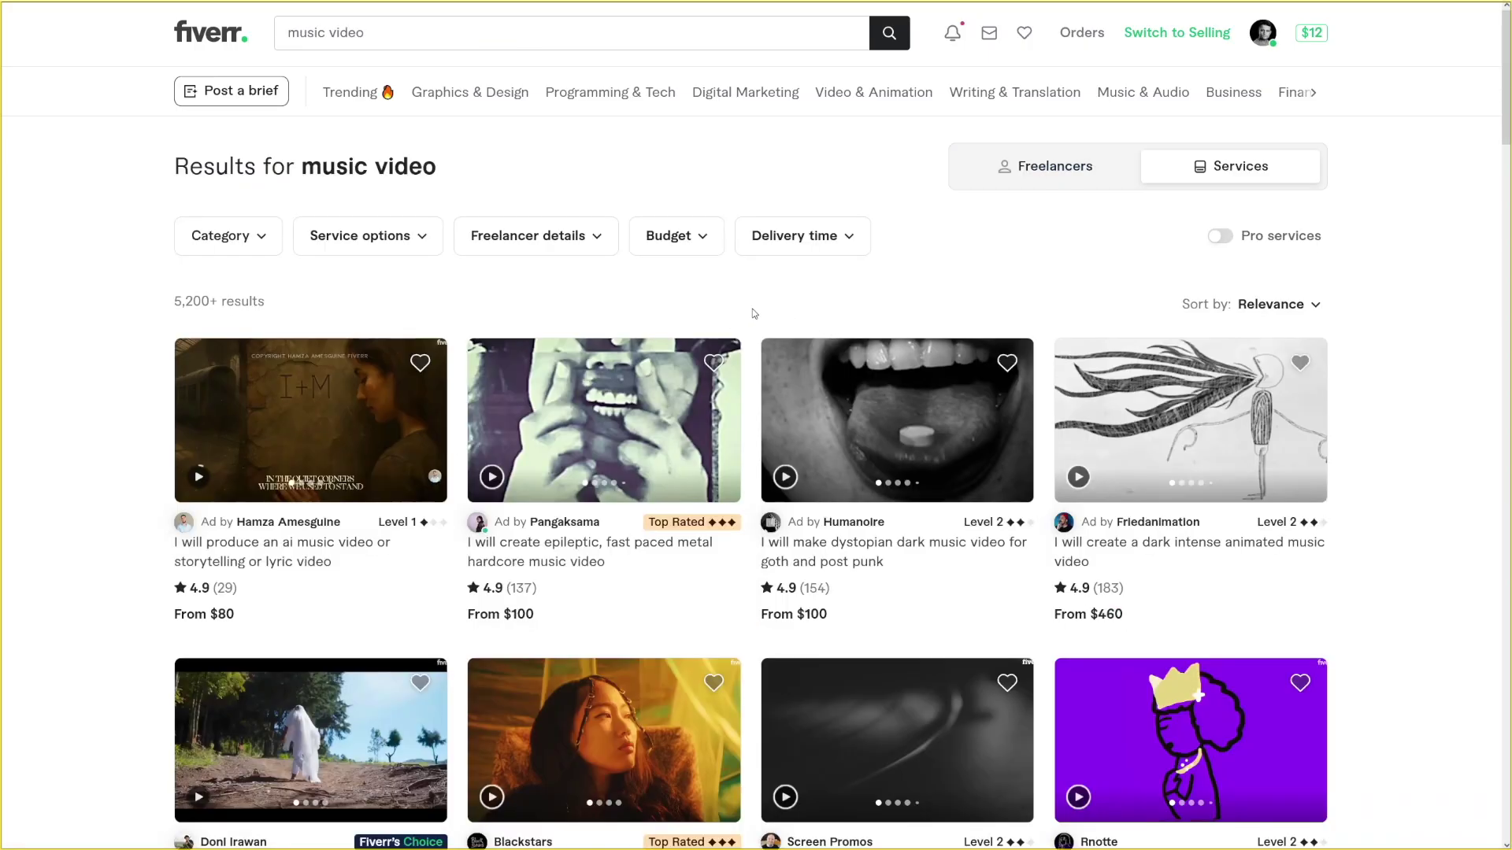
{"action": "left_click", "coordinate": [326, 33]}
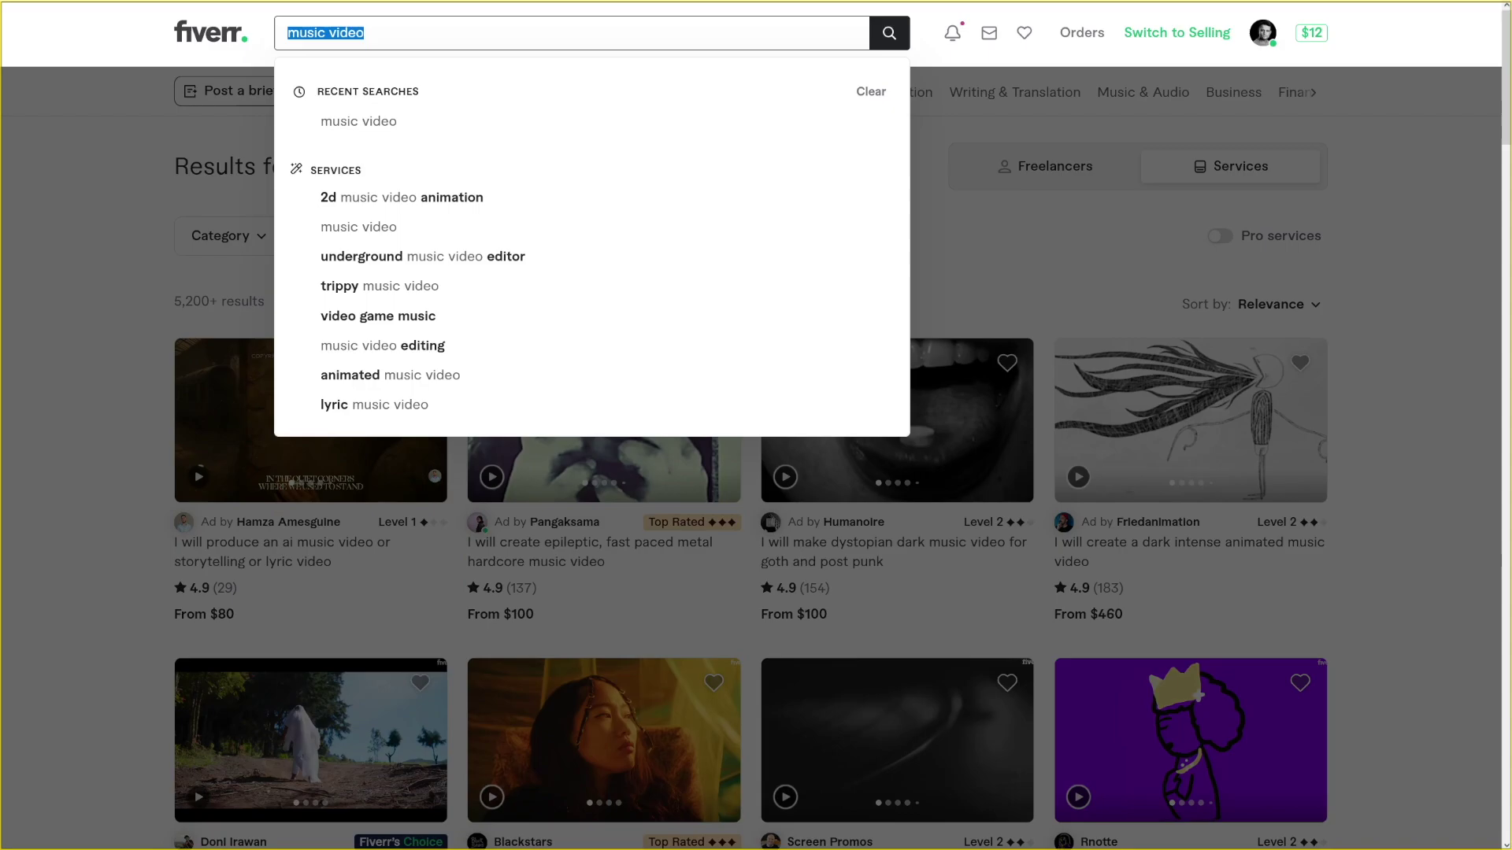
{"action": "type", "text": "ai music"}
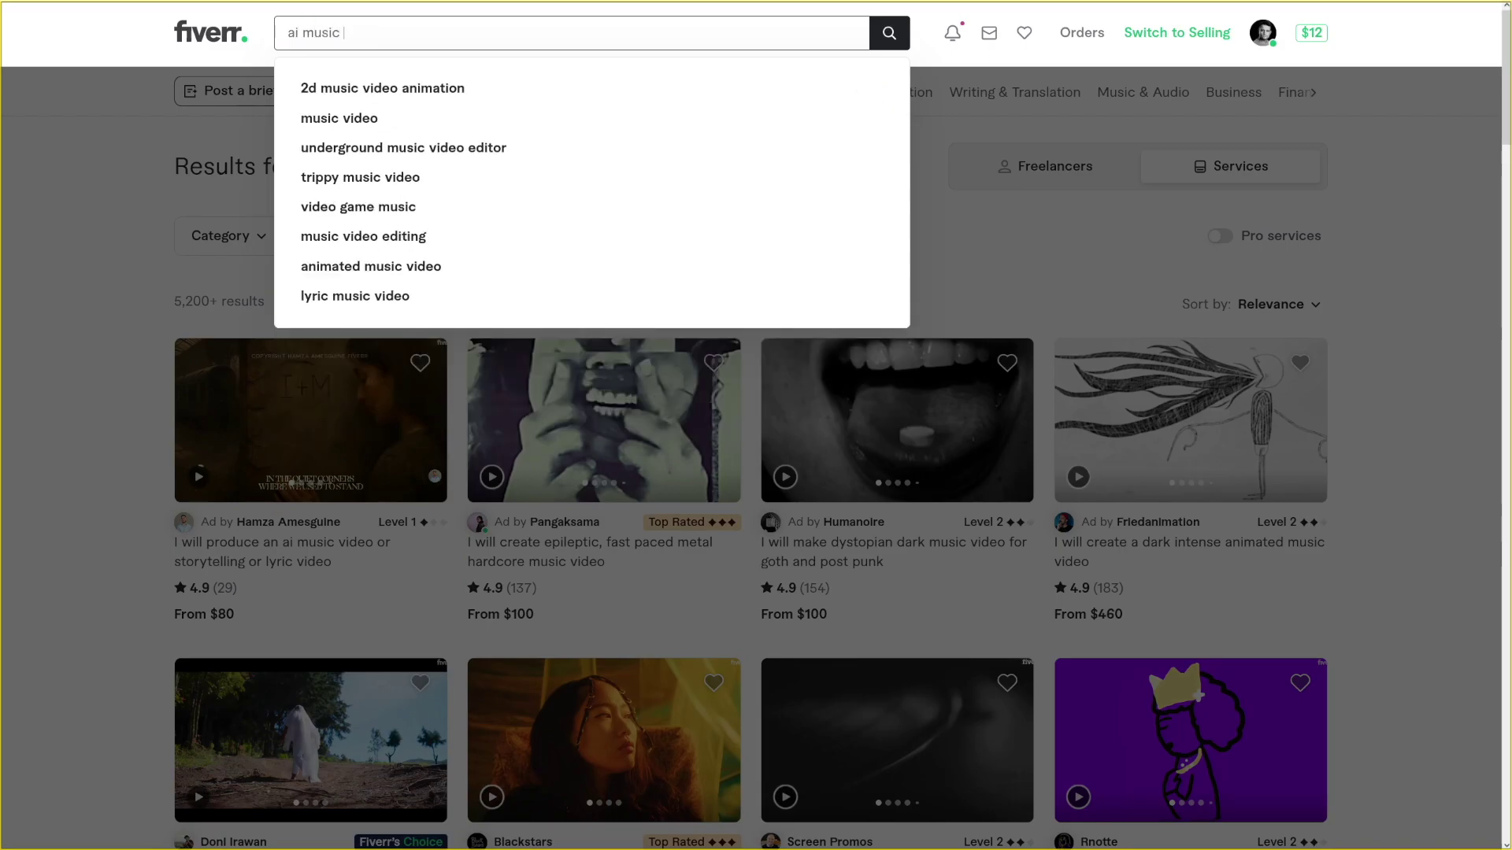
{"action": "type", "text": " video"}
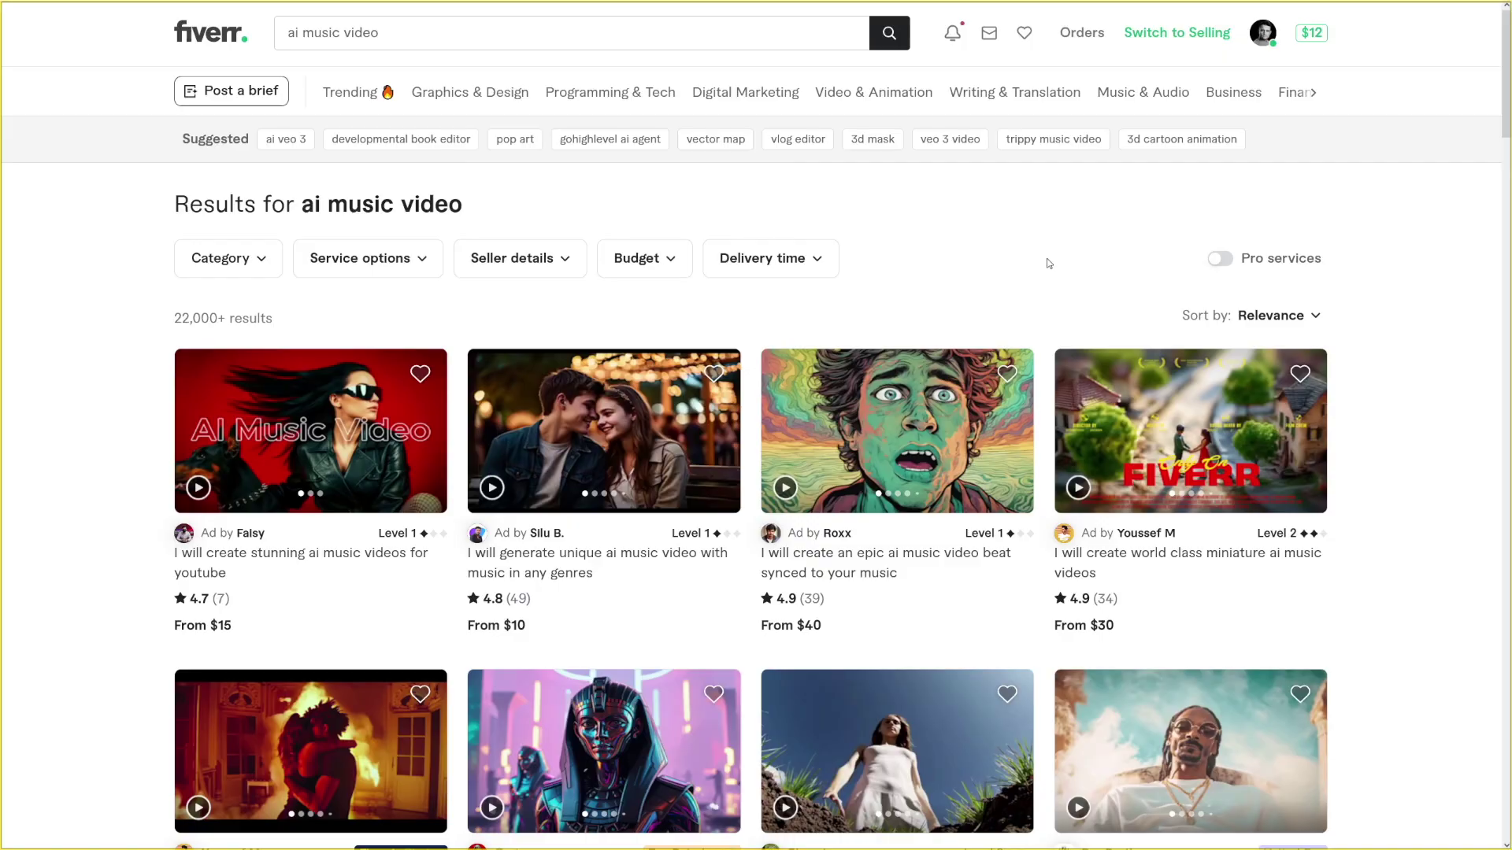
{"action": "scroll", "coordinate": [1060, 257], "scroll_direction": "down", "scroll_amount": 1}
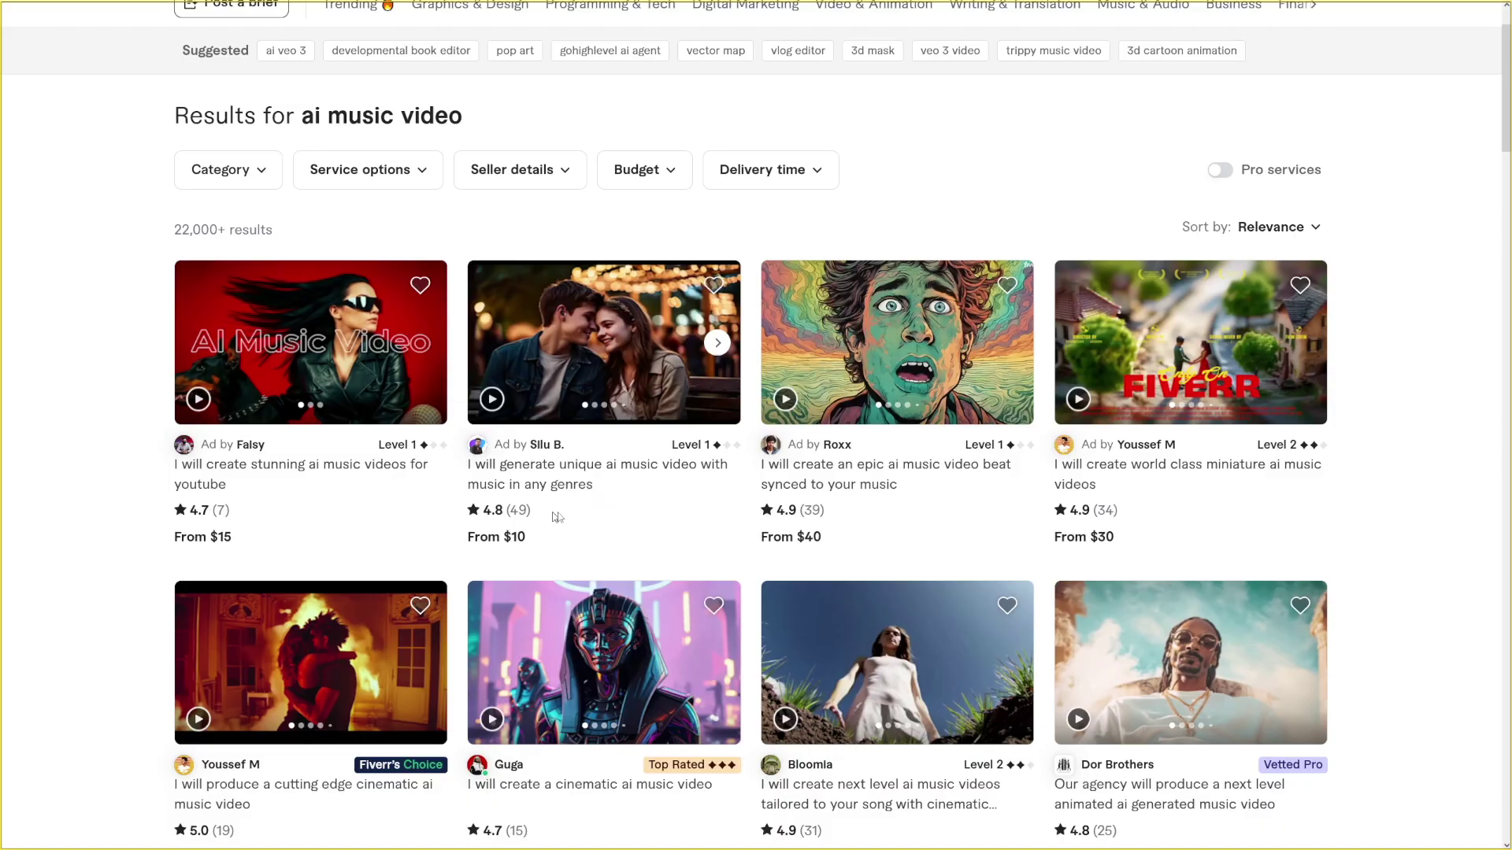
{"action": "scroll", "coordinate": [1391, 292], "scroll_direction": "down", "scroll_amount": 3}
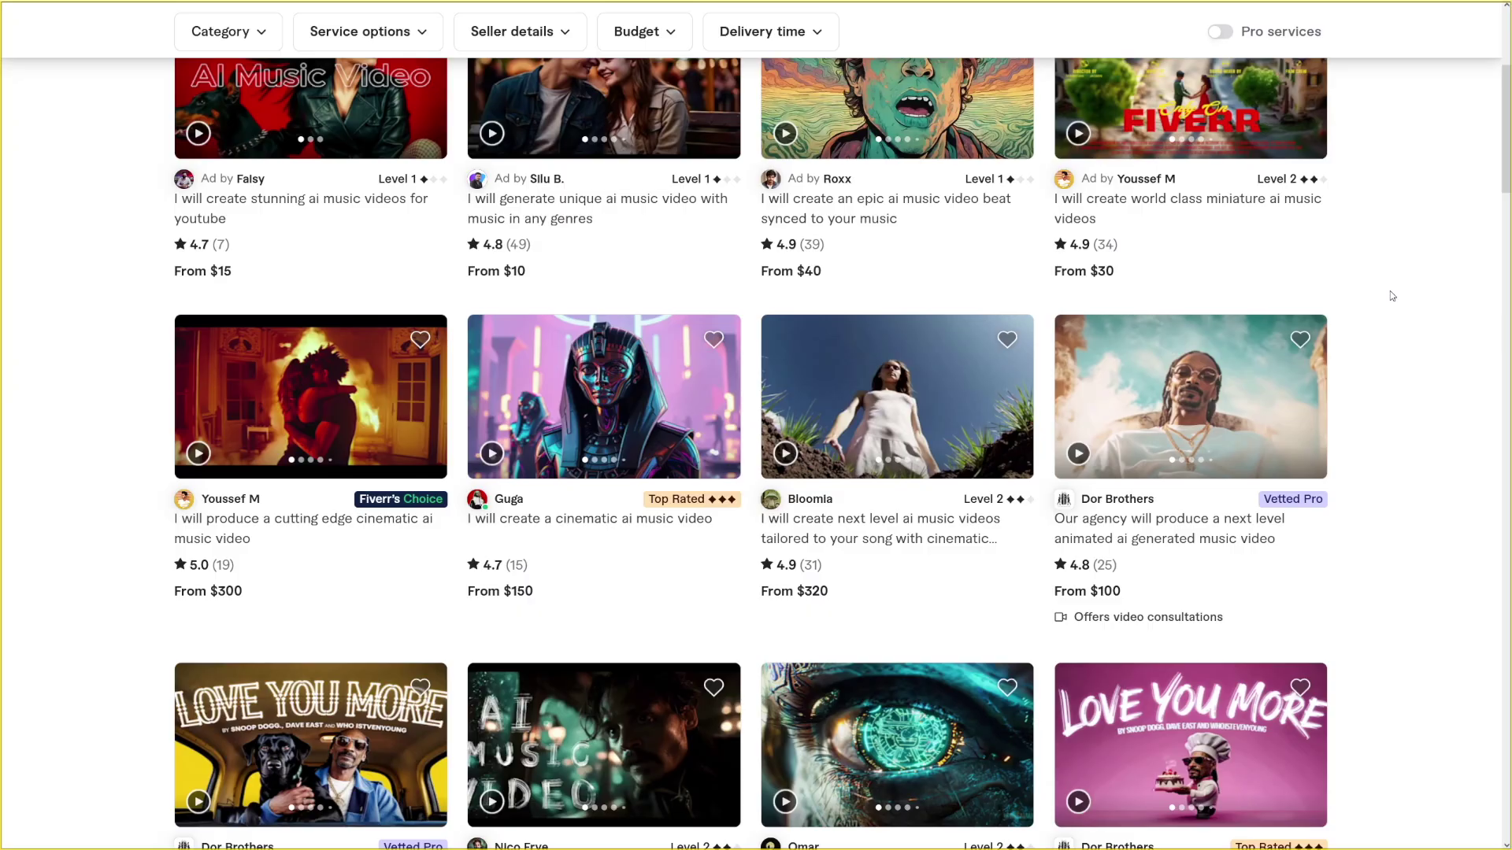
{"action": "scroll", "coordinate": [1393, 296], "scroll_direction": "down", "scroll_amount": 5}
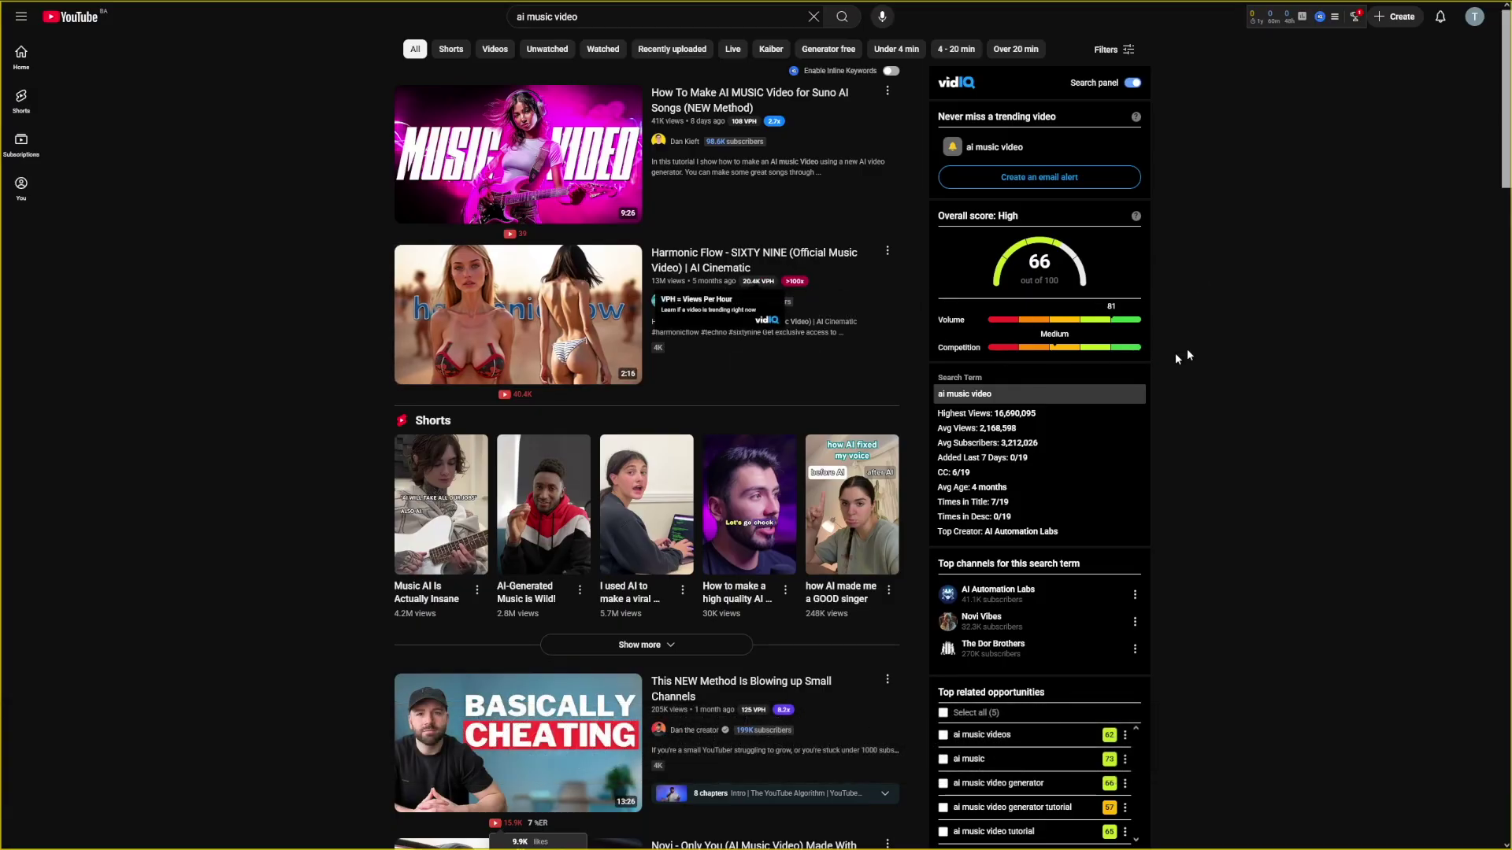
- Switch to YouTube and look through the "ai music video" search results and their view counts
{"action": "scroll", "coordinate": [1287, 304], "scroll_direction": "down", "scroll_amount": 7}
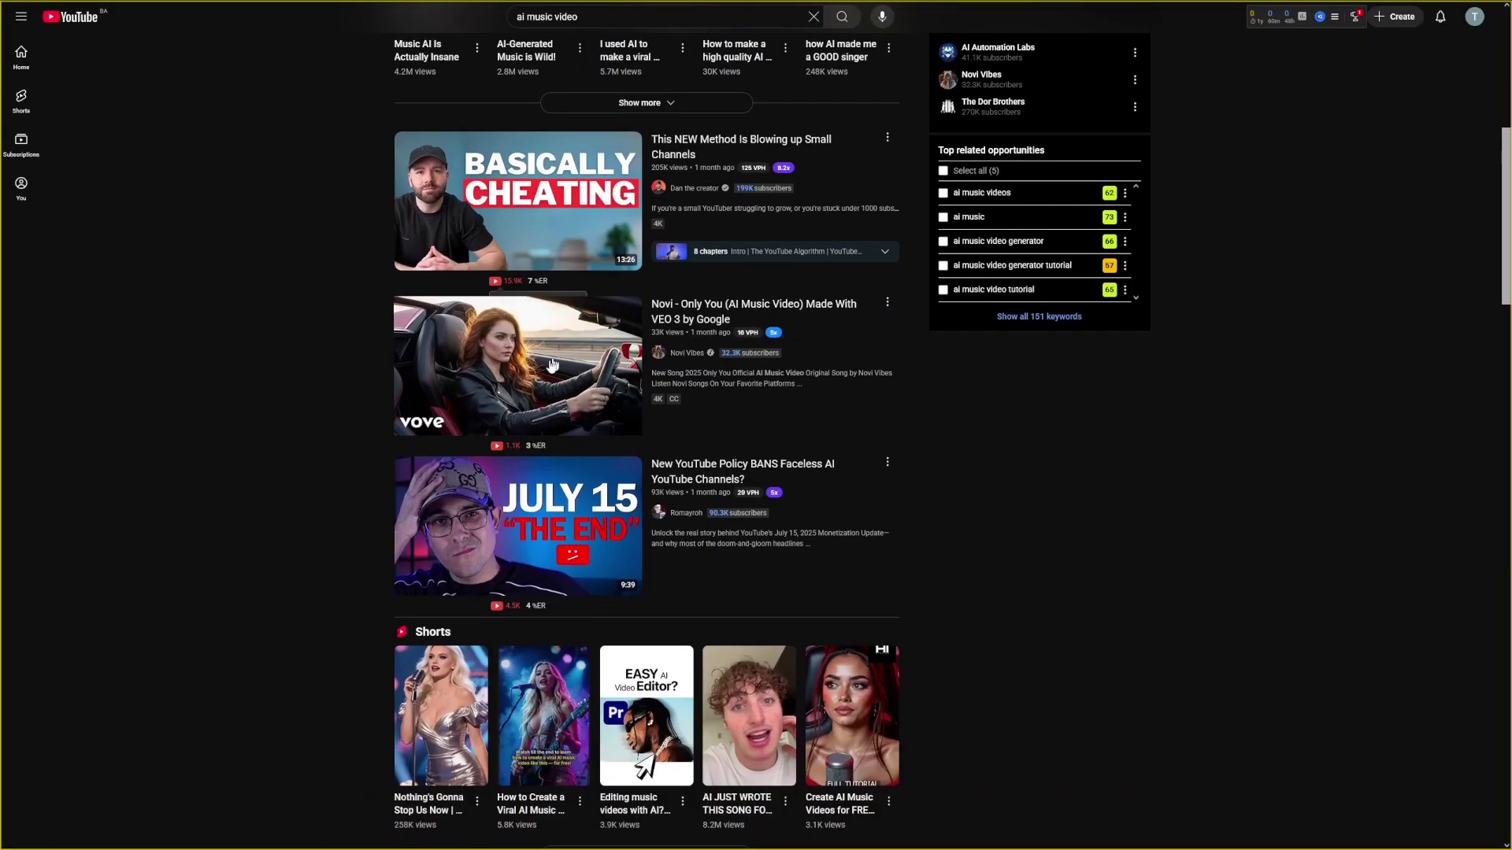
{"action": "mouse_move", "coordinate": [505, 363]}
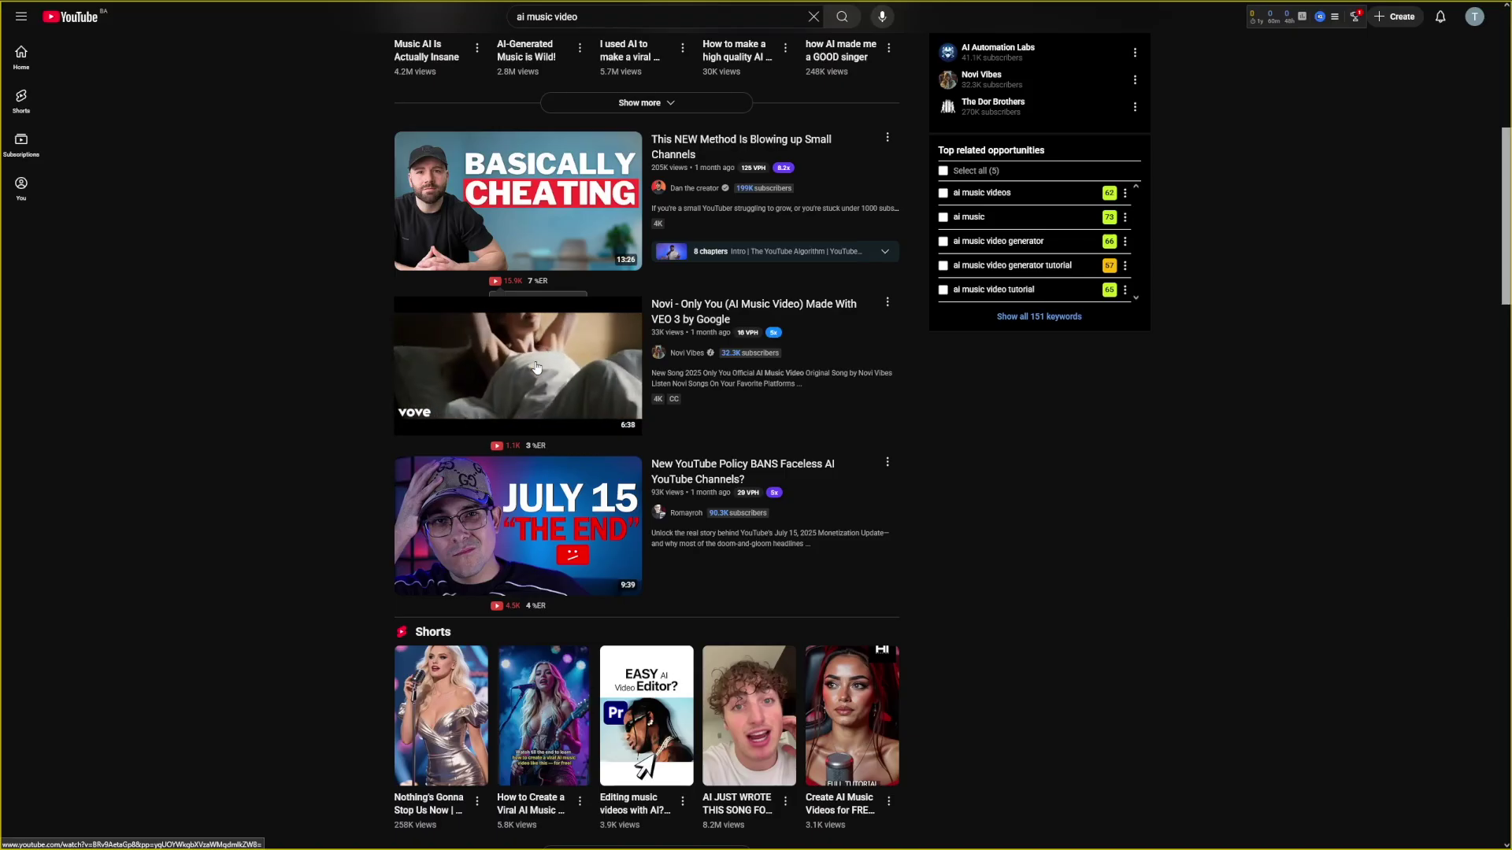
{"action": "scroll", "coordinate": [1240, 303], "scroll_direction": "down", "scroll_amount": 1}
{"action": "scroll", "coordinate": [1244, 298], "scroll_direction": "down", "scroll_amount": 9}
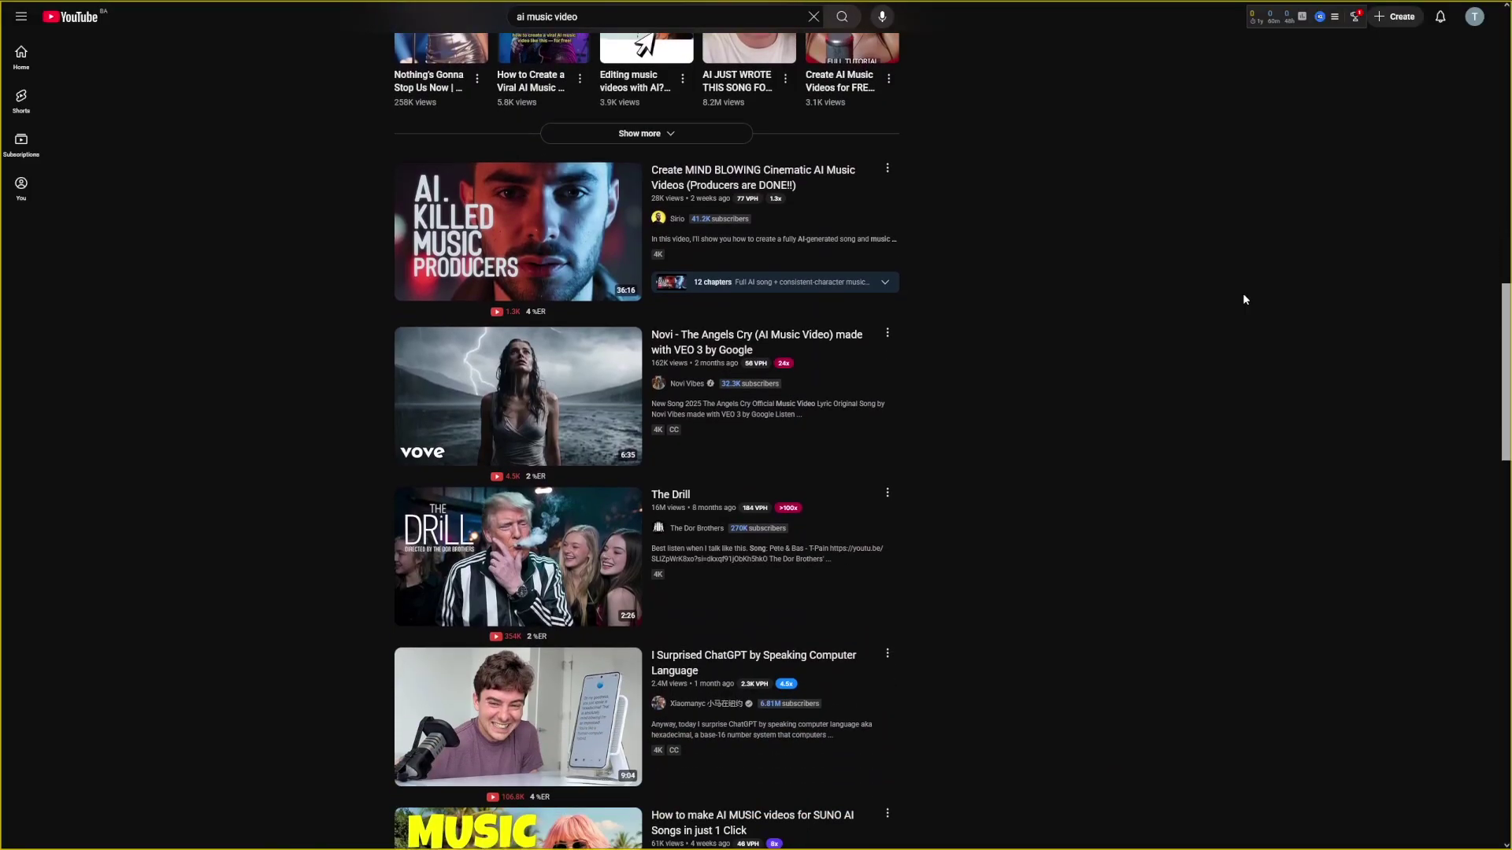
{"action": "scroll", "coordinate": [1244, 299], "scroll_direction": "down", "scroll_amount": 3}
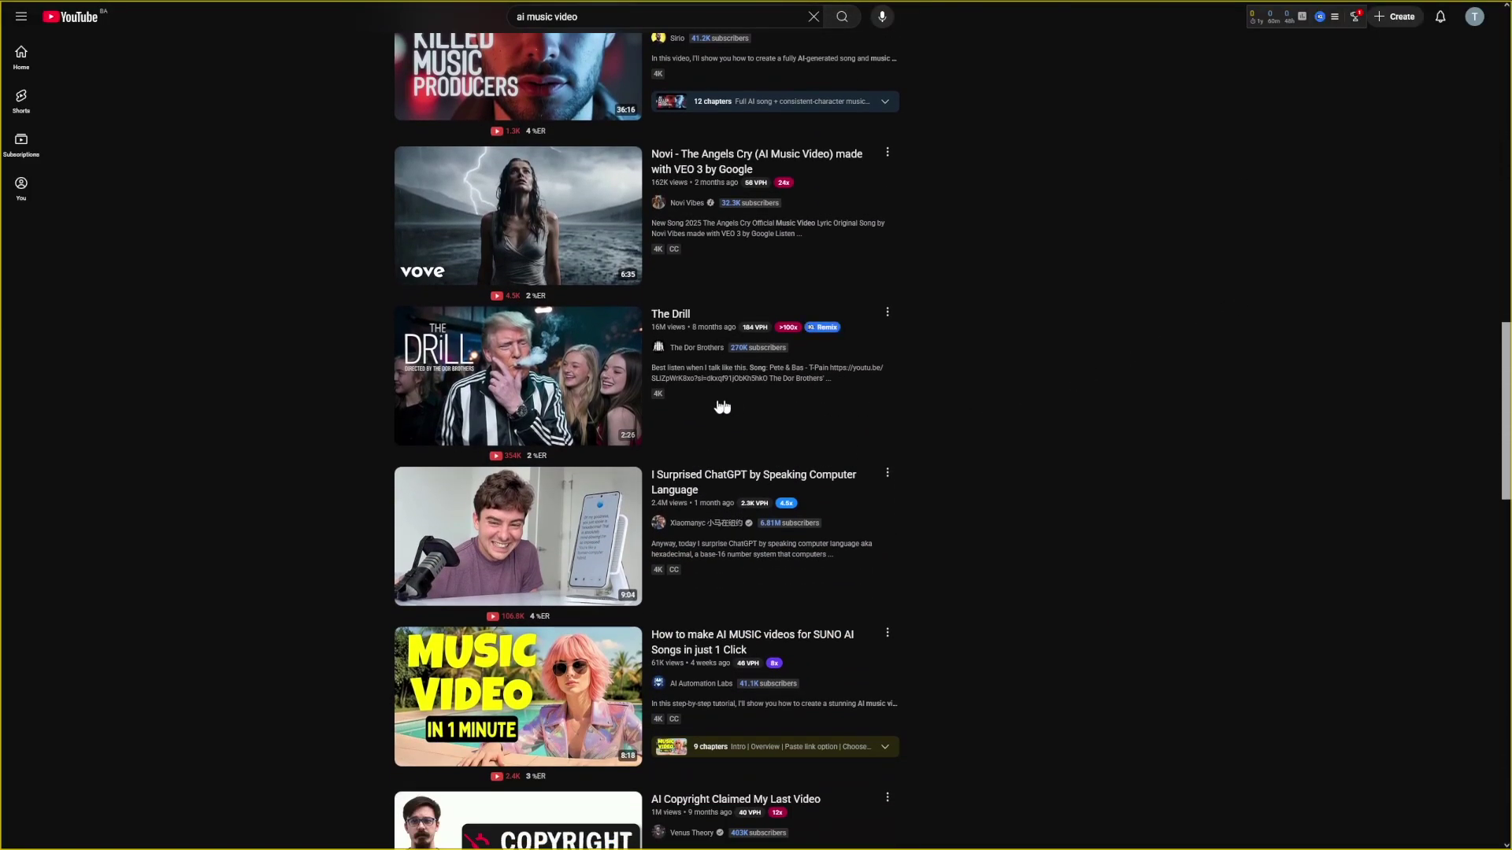
{"action": "mouse_move", "coordinate": [622, 398]}
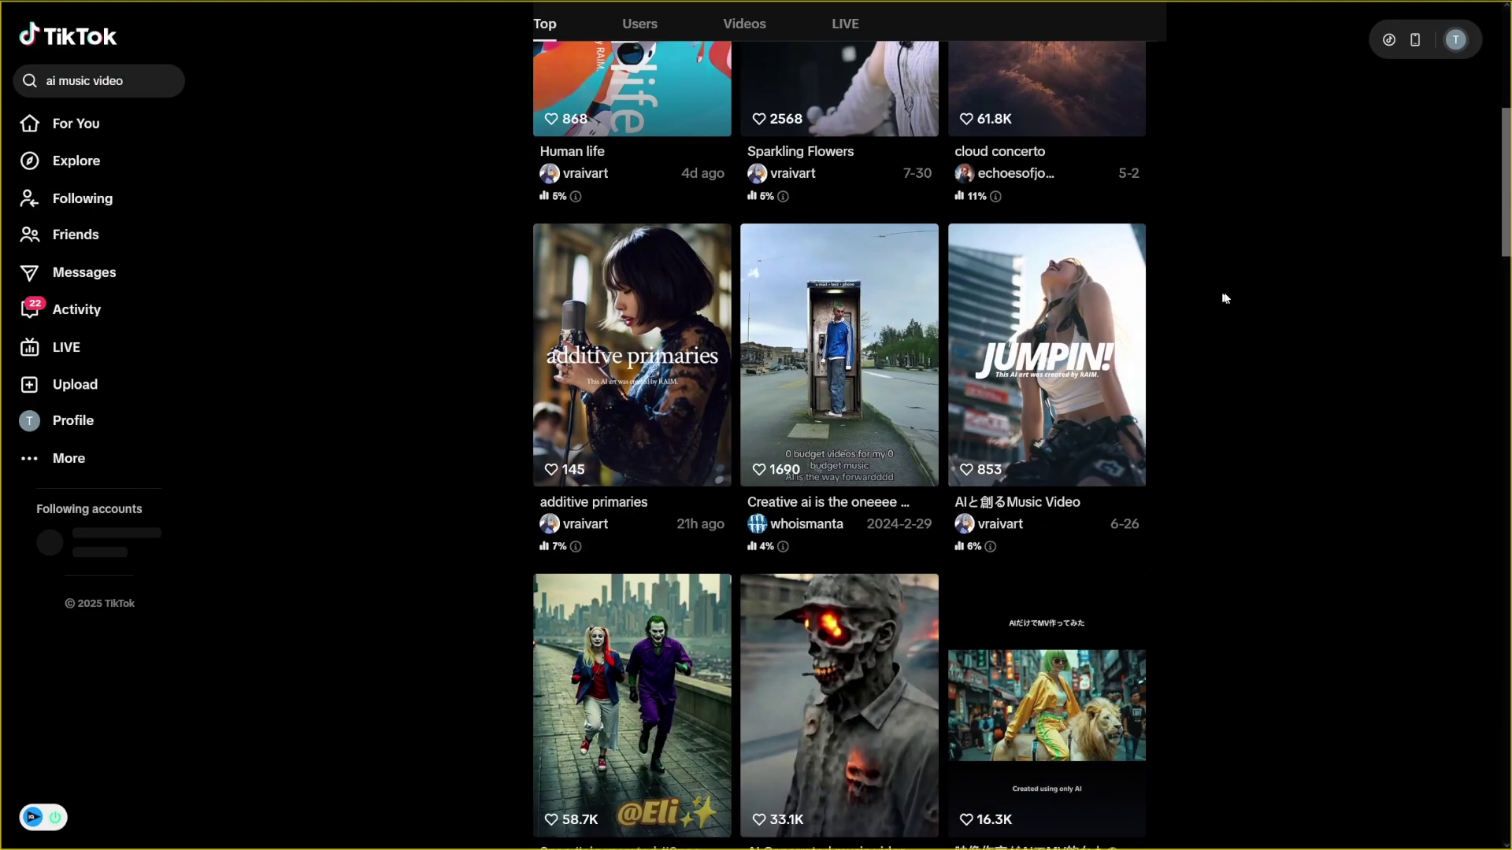
- Switch to TikTok and browse the top results for "ai music video"
{"action": "scroll", "coordinate": [1223, 293], "scroll_direction": "down", "scroll_amount": 10}
{"action": "scroll", "coordinate": [1222, 299], "scroll_direction": "down", "scroll_amount": 3}
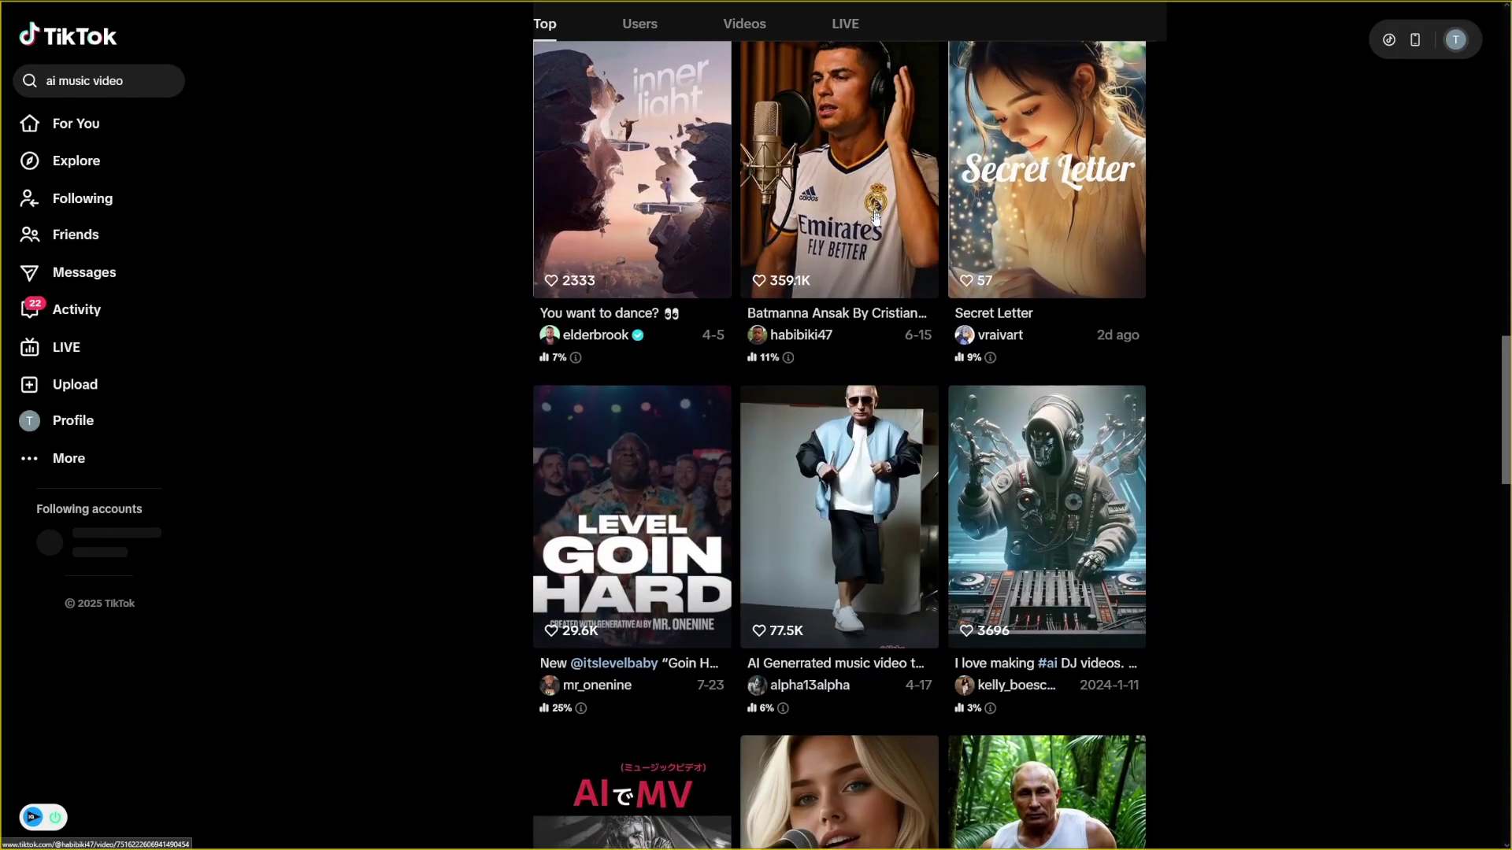
{"action": "scroll", "coordinate": [876, 214], "scroll_direction": "down", "scroll_amount": 10}
{"action": "scroll", "coordinate": [875, 452], "scroll_direction": "down", "scroll_amount": 5}
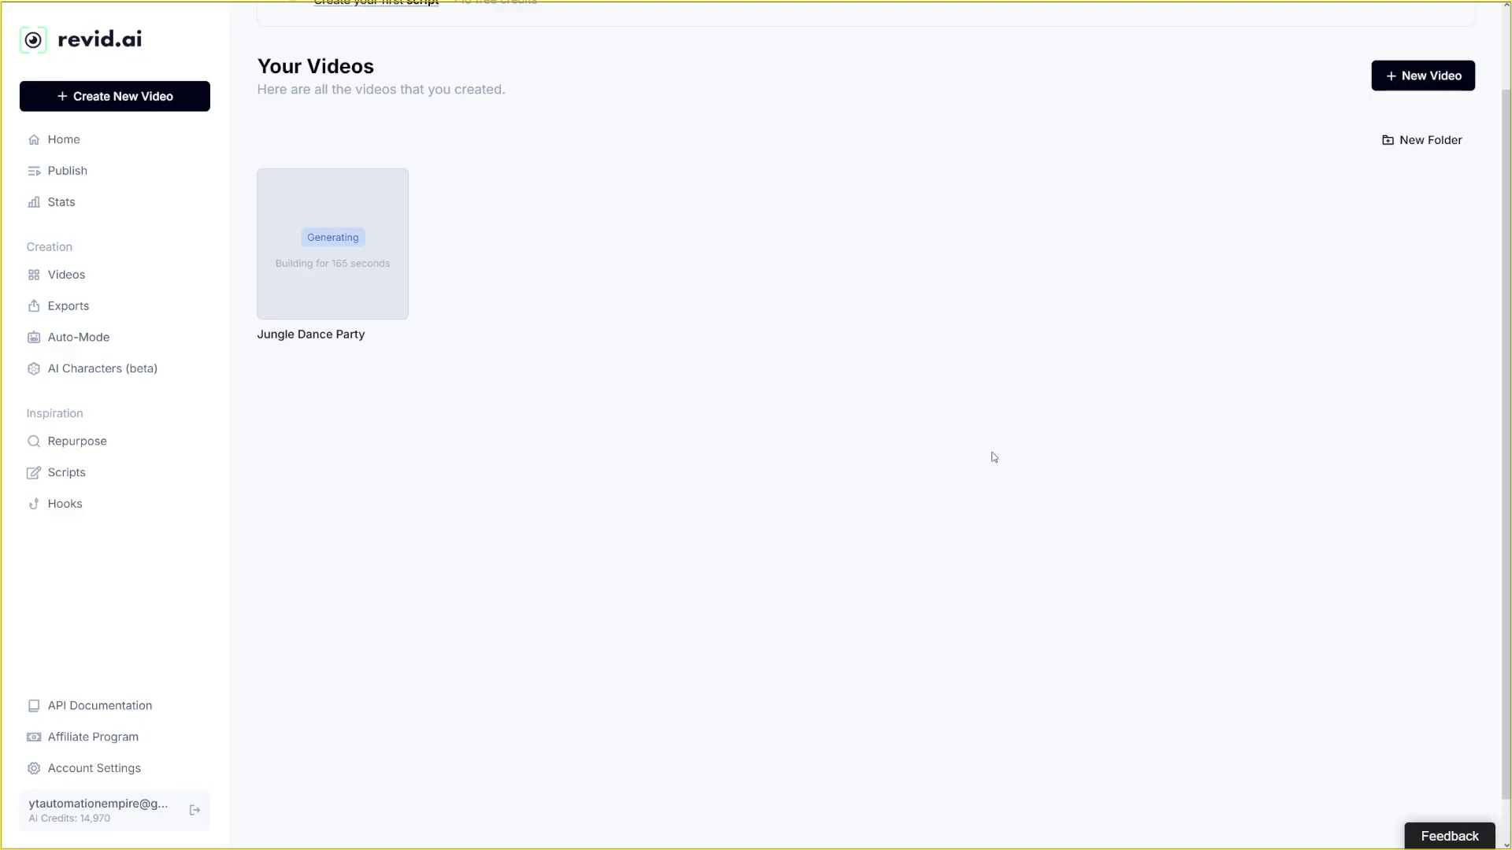
- Return to revid.ai, watch the preview of the Jungle Dance Party video and close it
{"action": "mouse_move", "coordinate": [359, 244]}
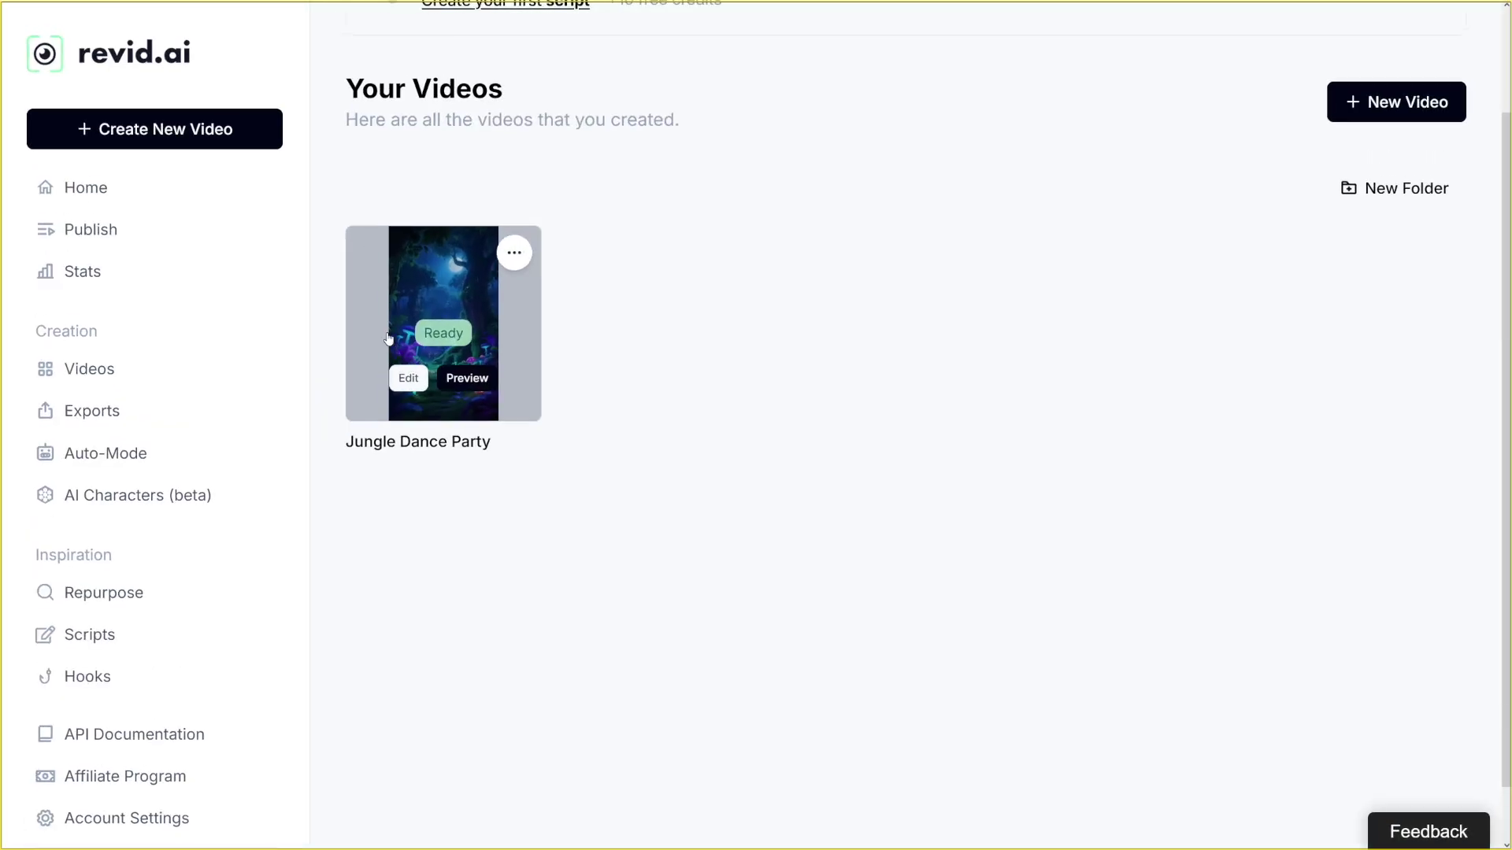
{"action": "left_click", "coordinate": [474, 381]}
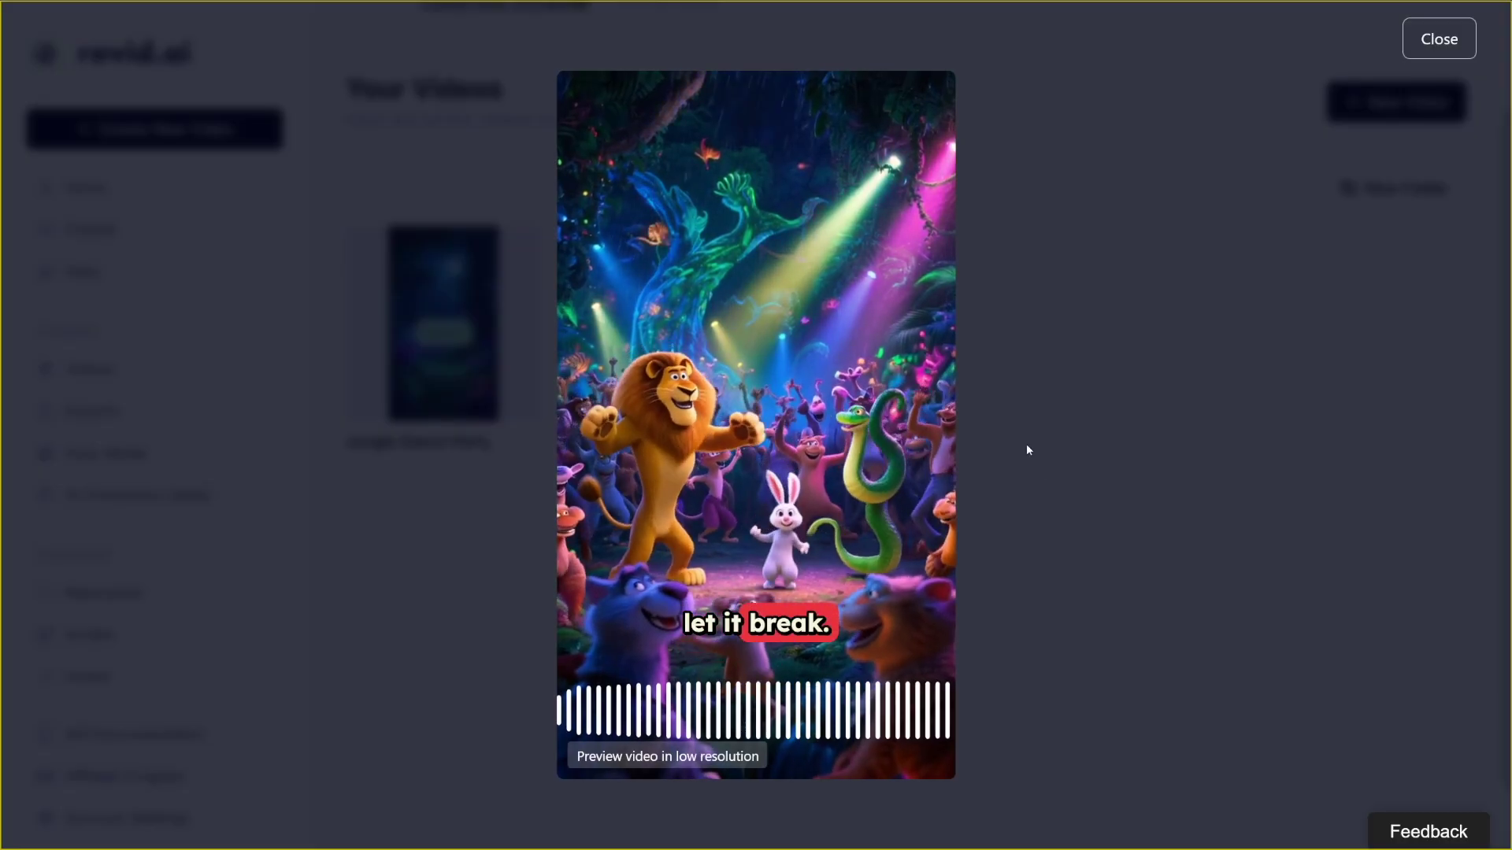
{"action": "left_click", "coordinate": [1050, 470]}
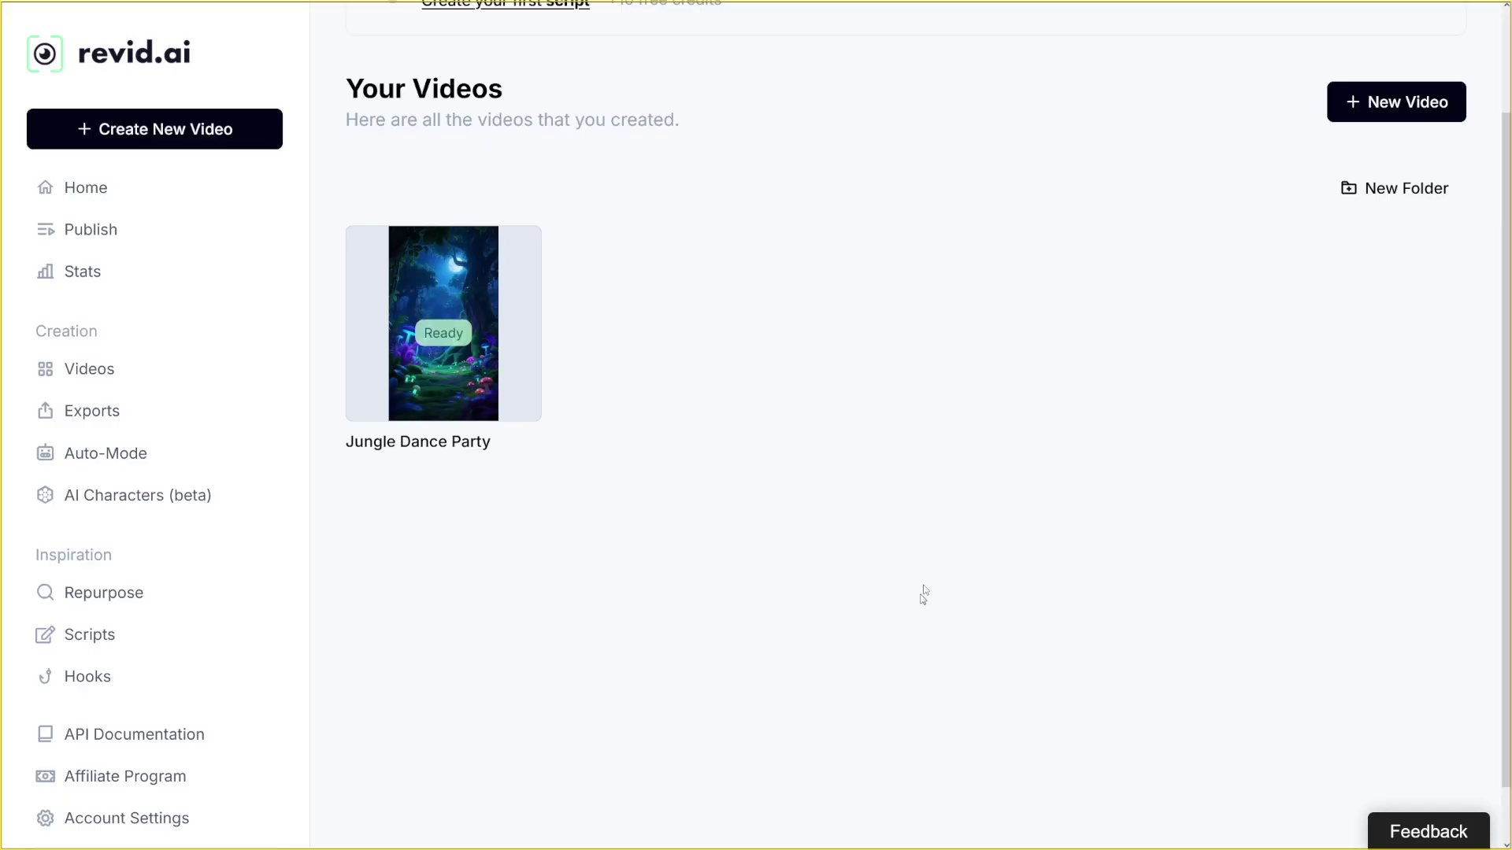